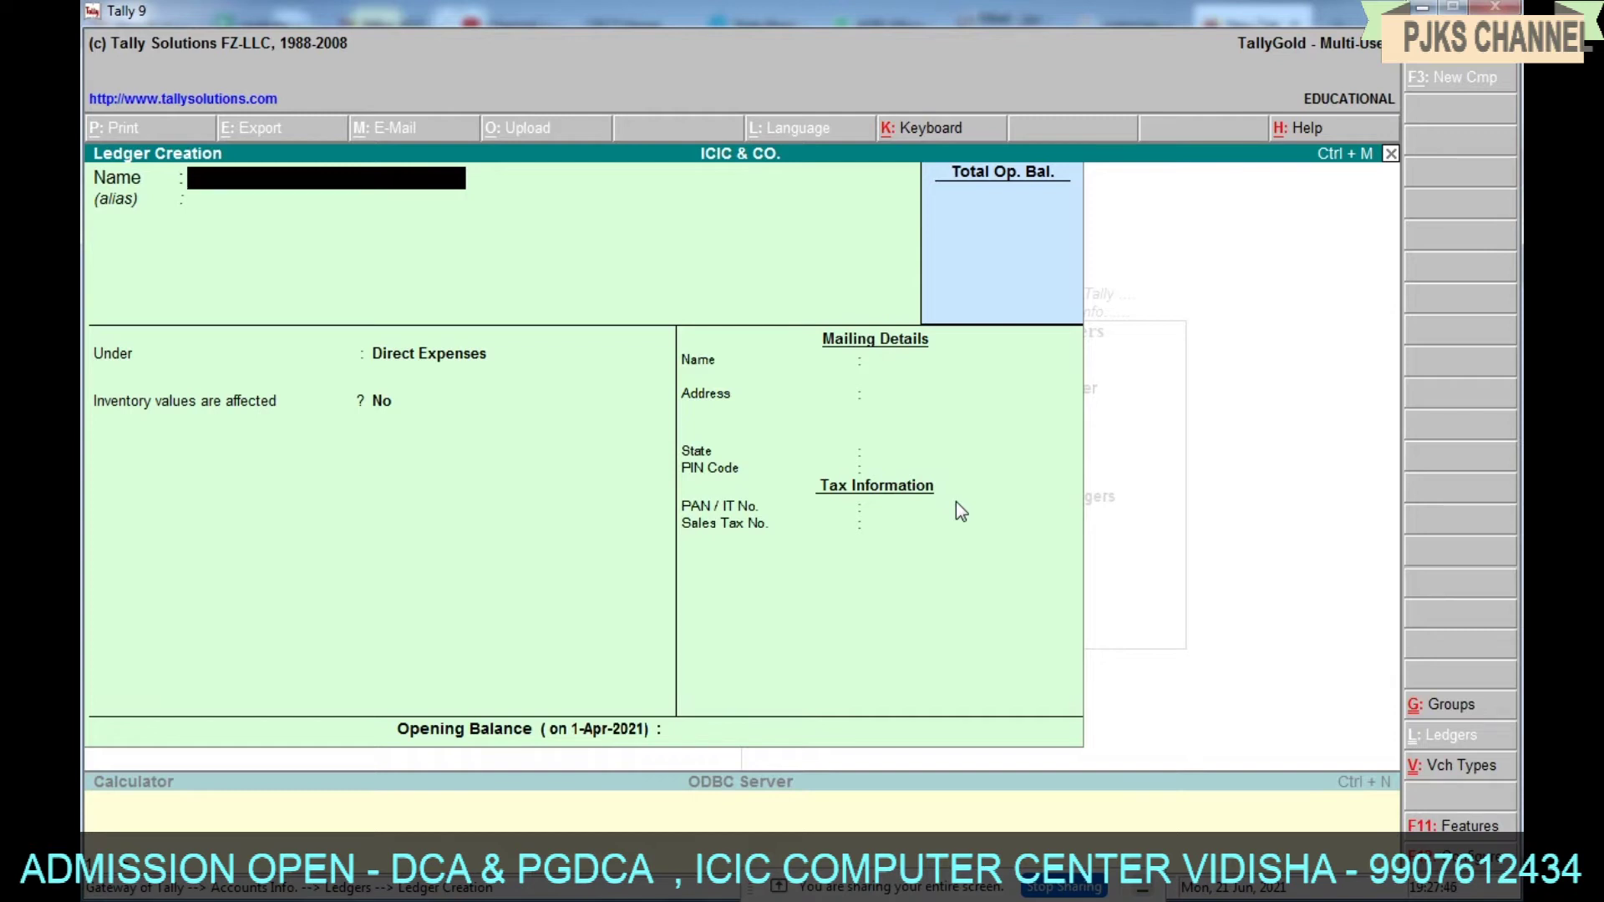
Create a ledger named WAGES A/C under Direct Expenses with no opening balance.
{"action": "type", "text": "WAGES A/C"}
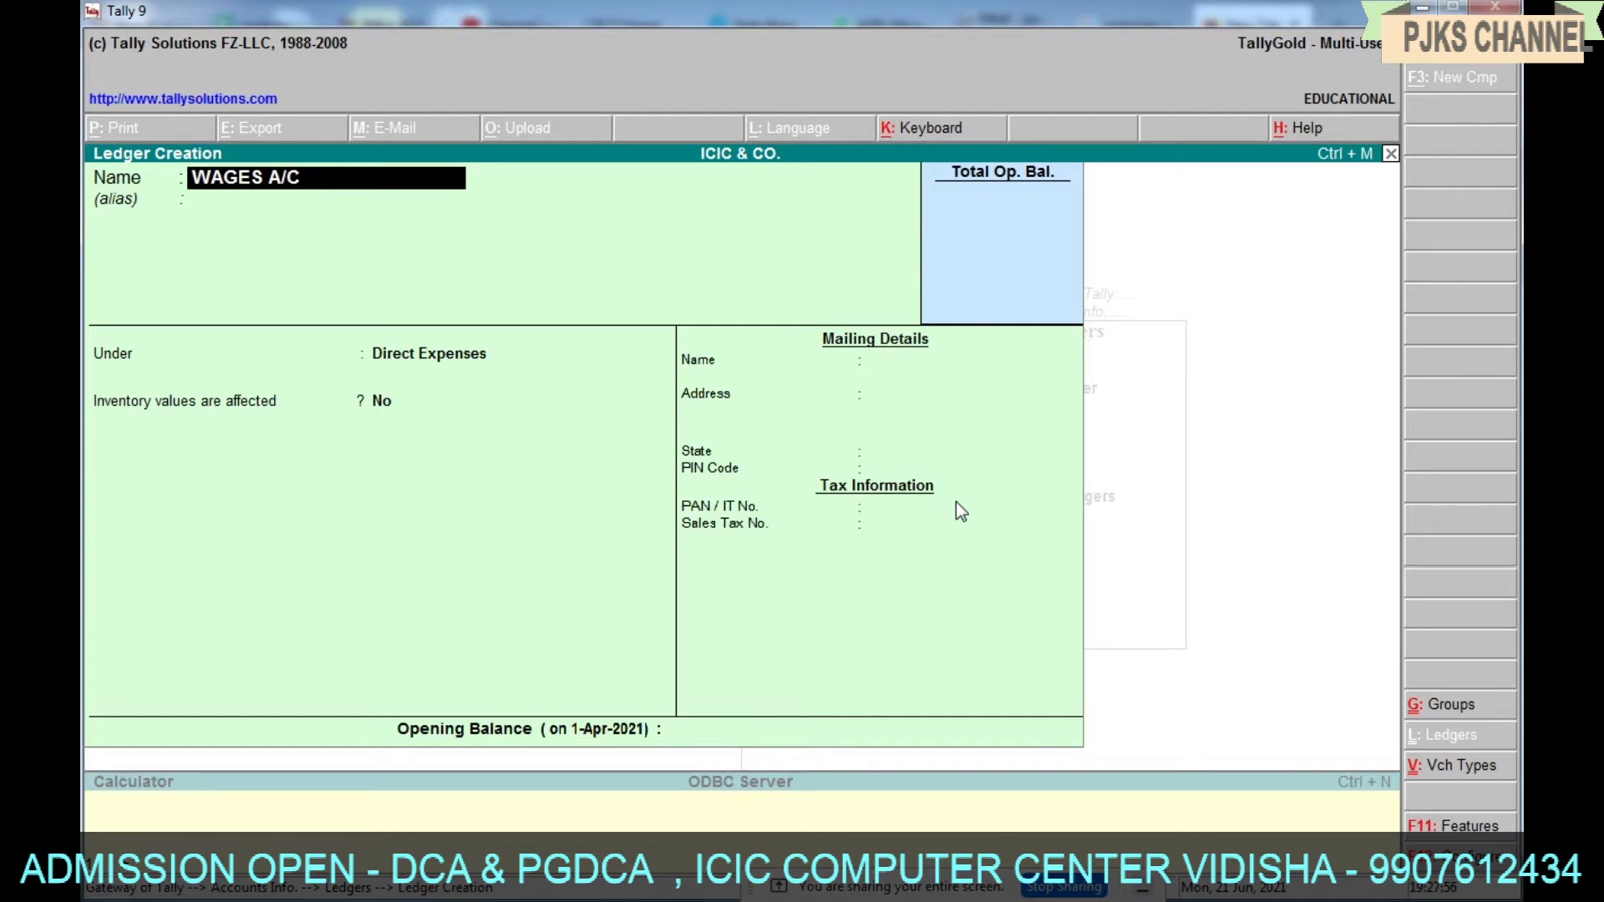
{"action": "key", "text": "Return"}
{"action": "key", "text": "Return"}
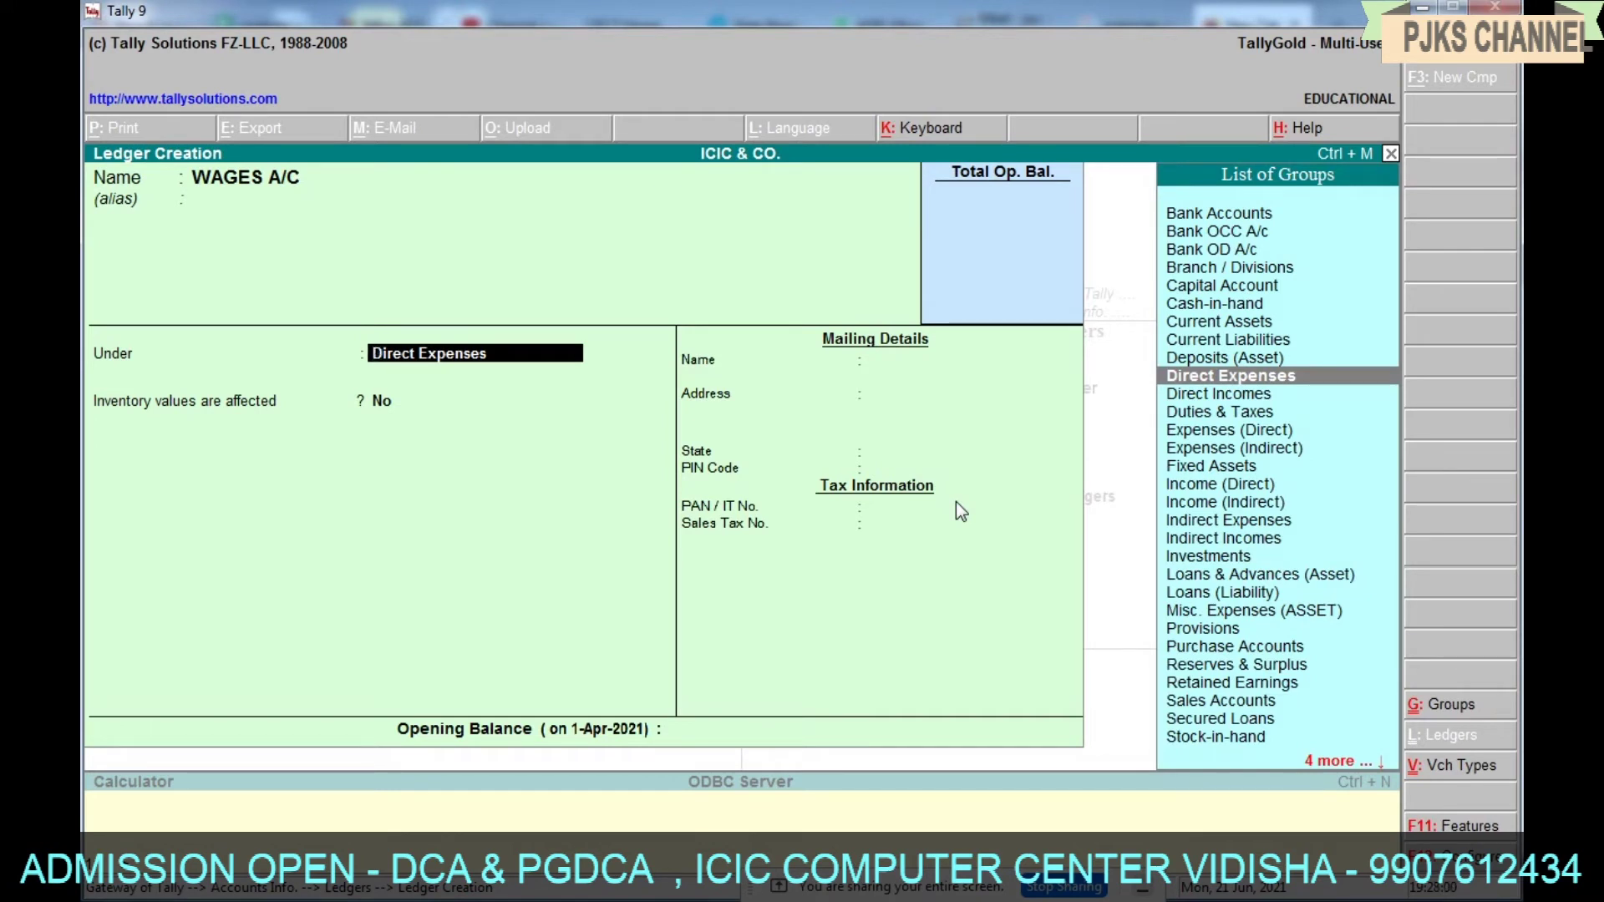
{"action": "key", "text": "Return"}
{"action": "key", "text": "Return"}
{"action": "key", "text": "Return"}
{"action": "key", "text": "Return"}
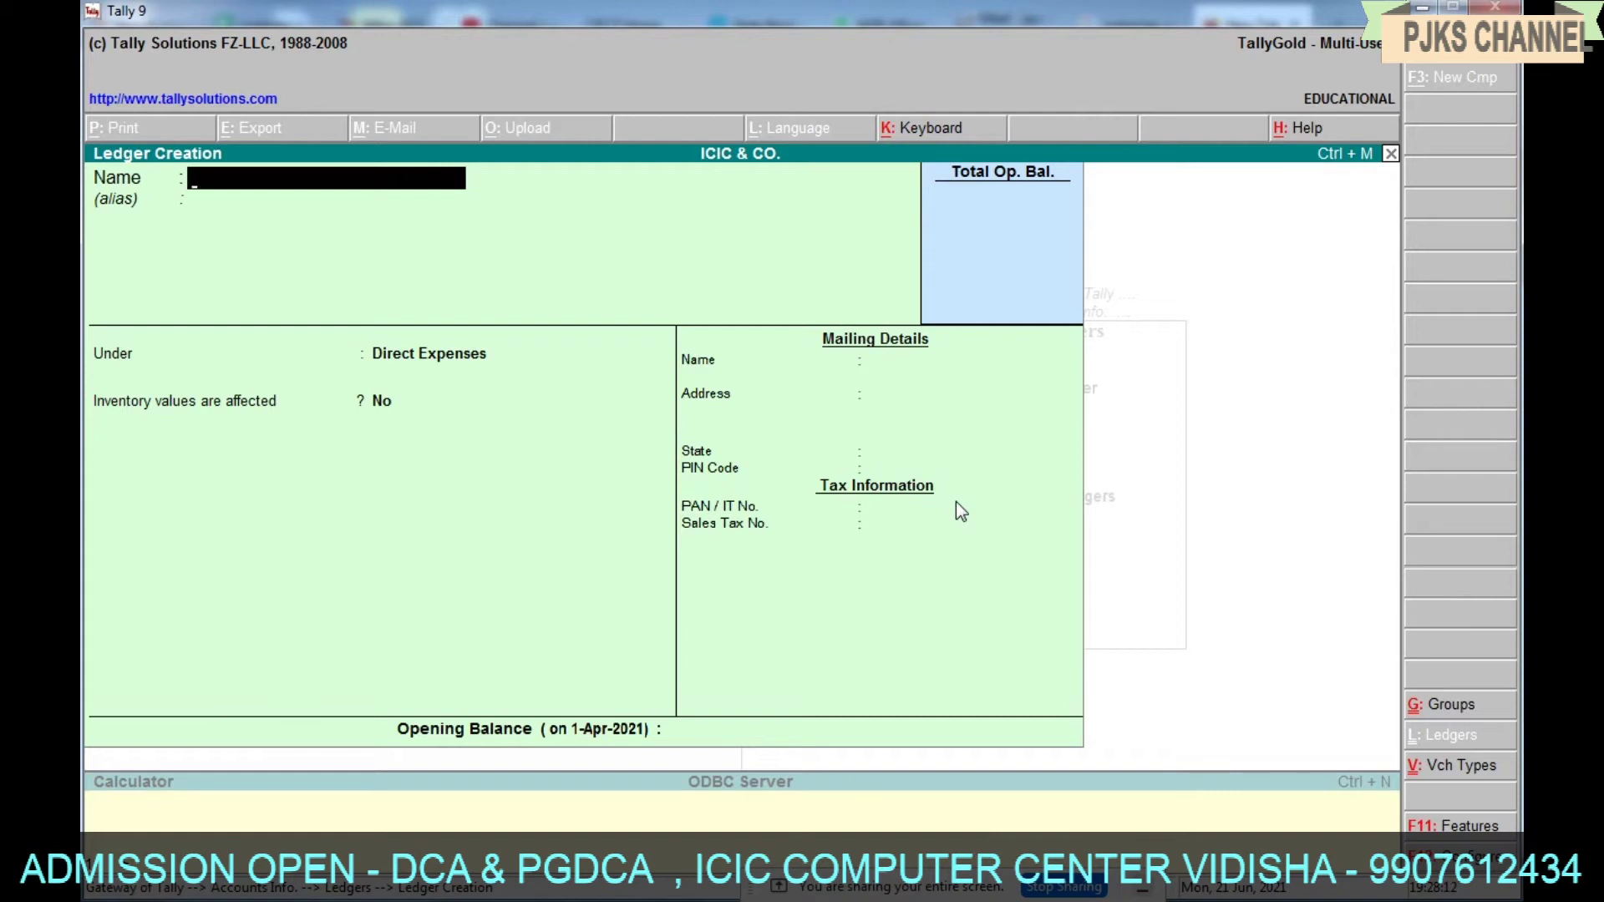
Create a ledger named CARRIAGE INWARD A/C under Direct Expenses with no opening balance.
{"action": "type", "text": "CARRIAGE INWA"}
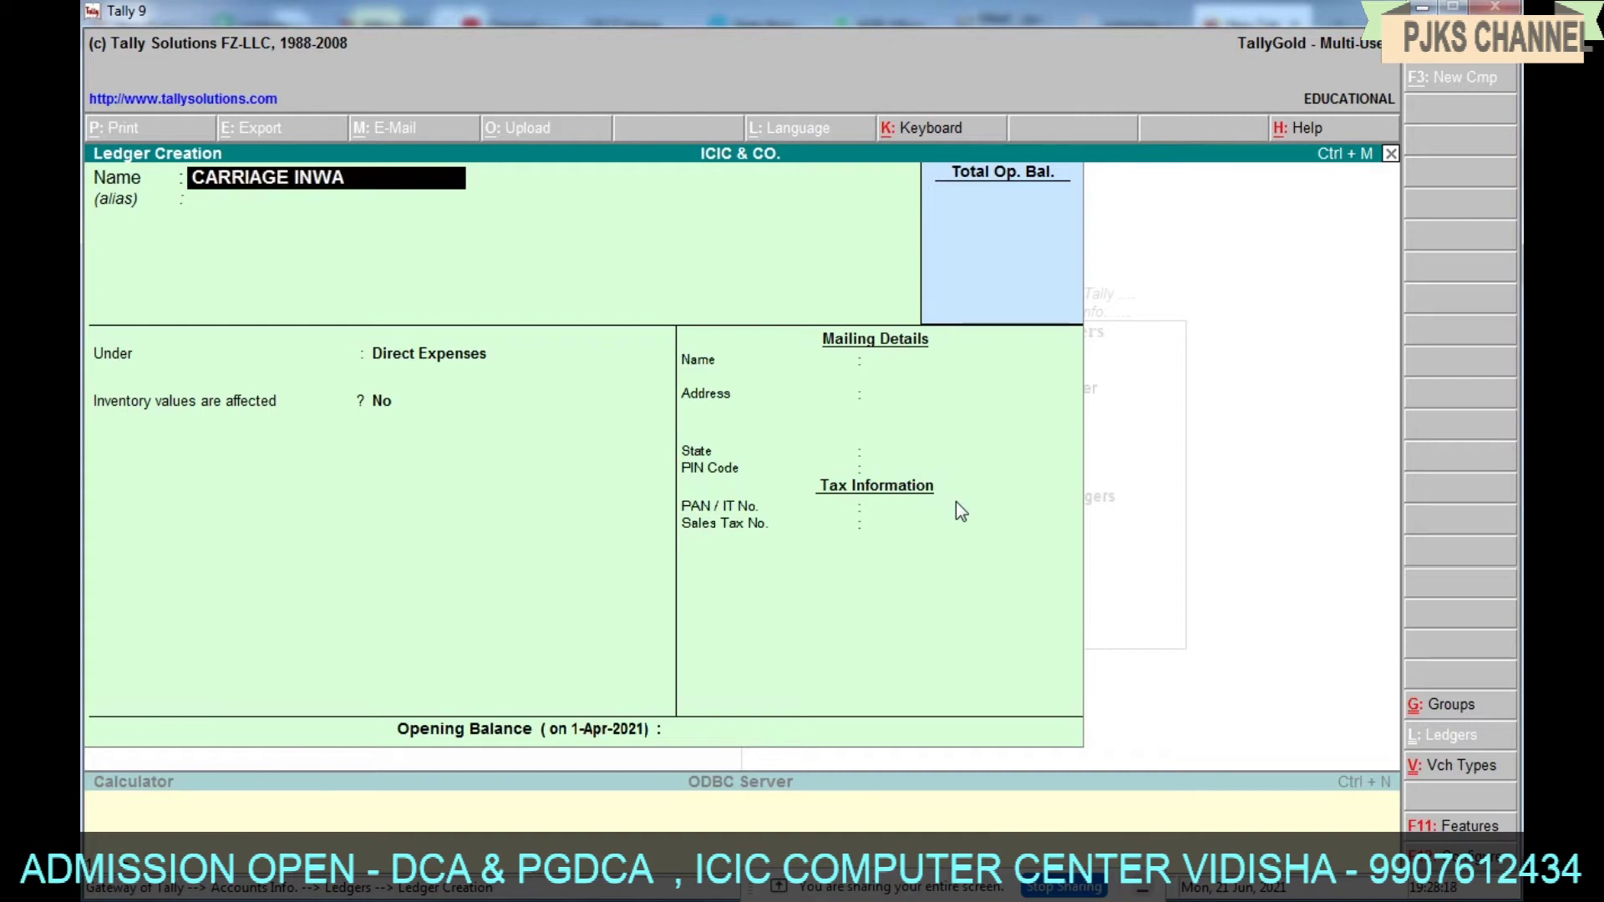
{"action": "type", "text": "RD A/C"}
{"action": "key", "text": "Return"}
{"action": "key", "text": "Return"}
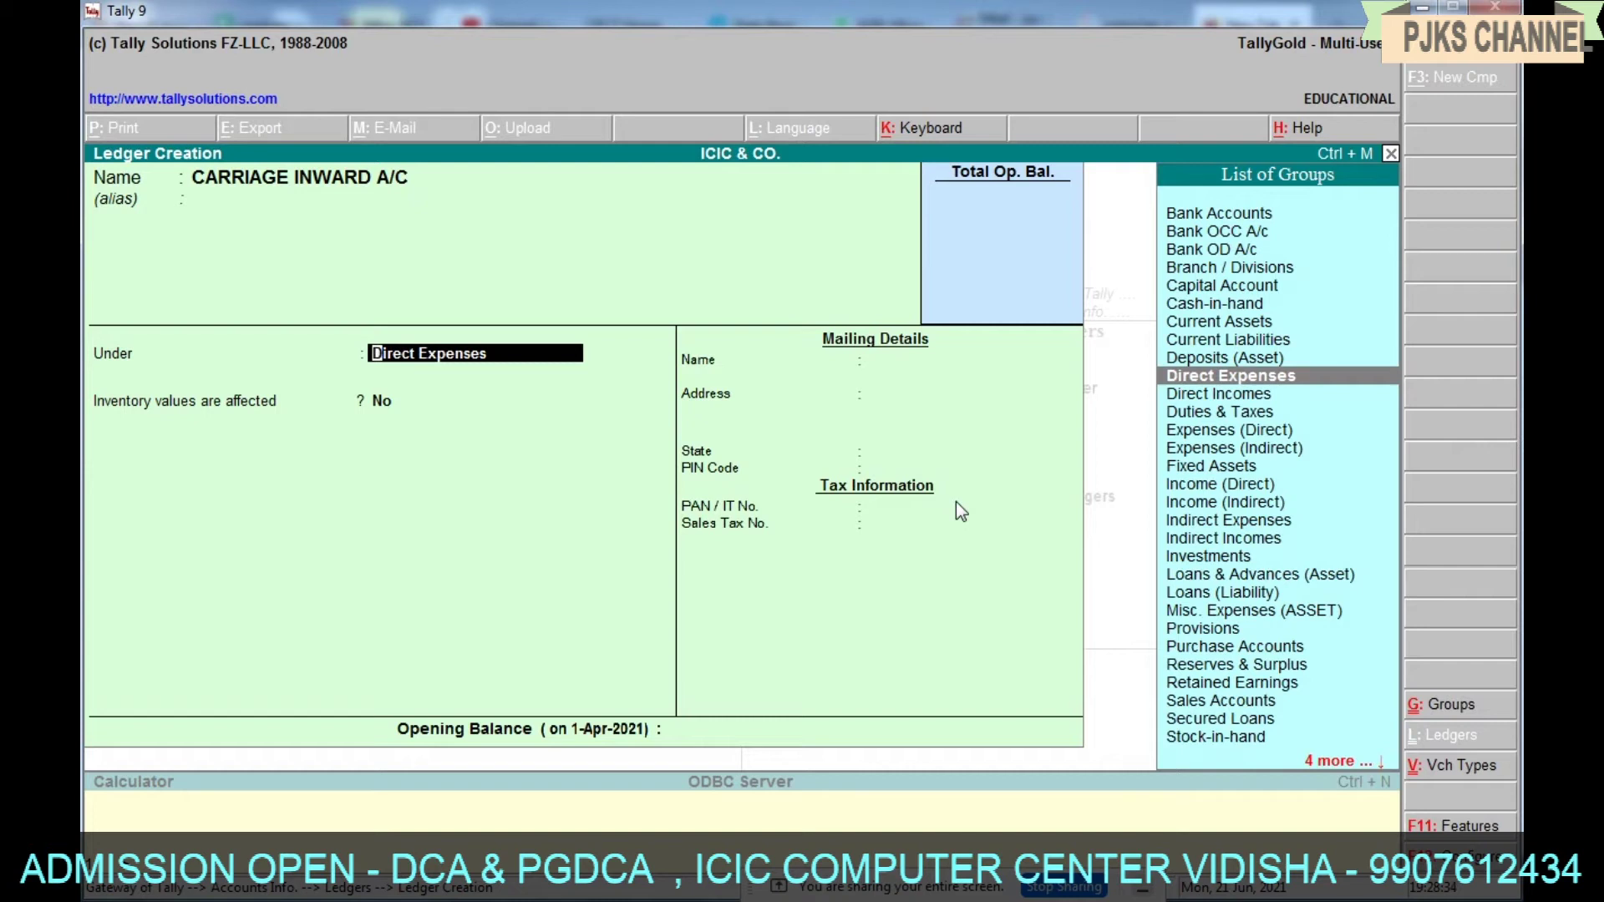
{"action": "key", "text": "Return"}
{"action": "key", "text": "Return"}
{"action": "key", "text": "Return"}
{"action": "key", "text": "Return"}
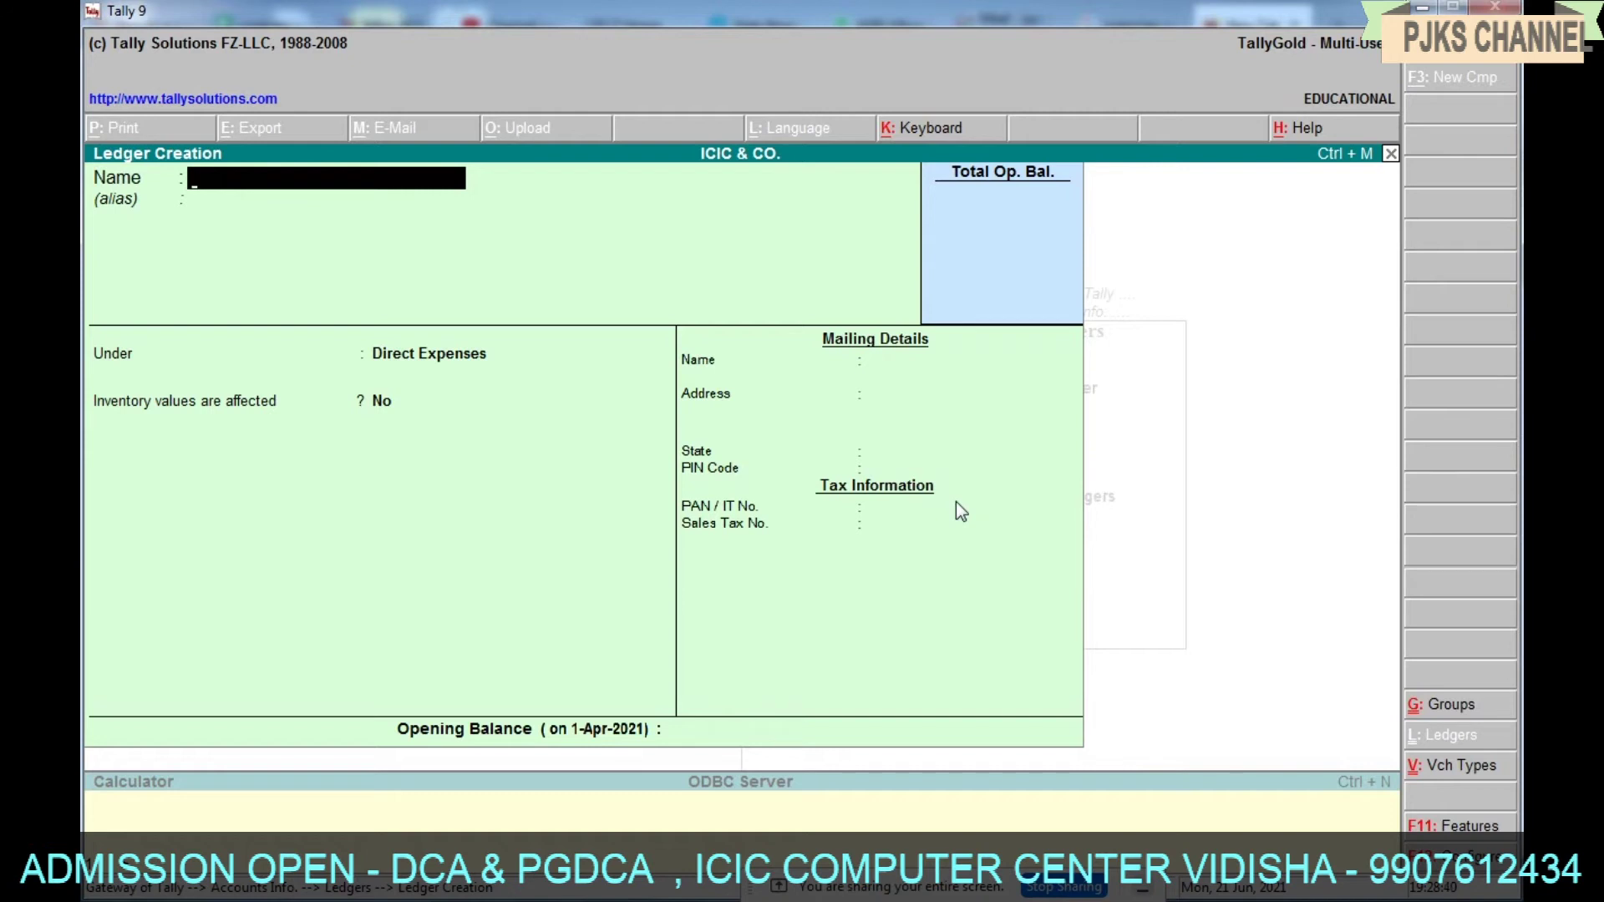
Create a ledger named COMMISSION A/C under Indirect Expenses with no opening balance.
{"action": "type", "text": "COMMISSION A/C"}
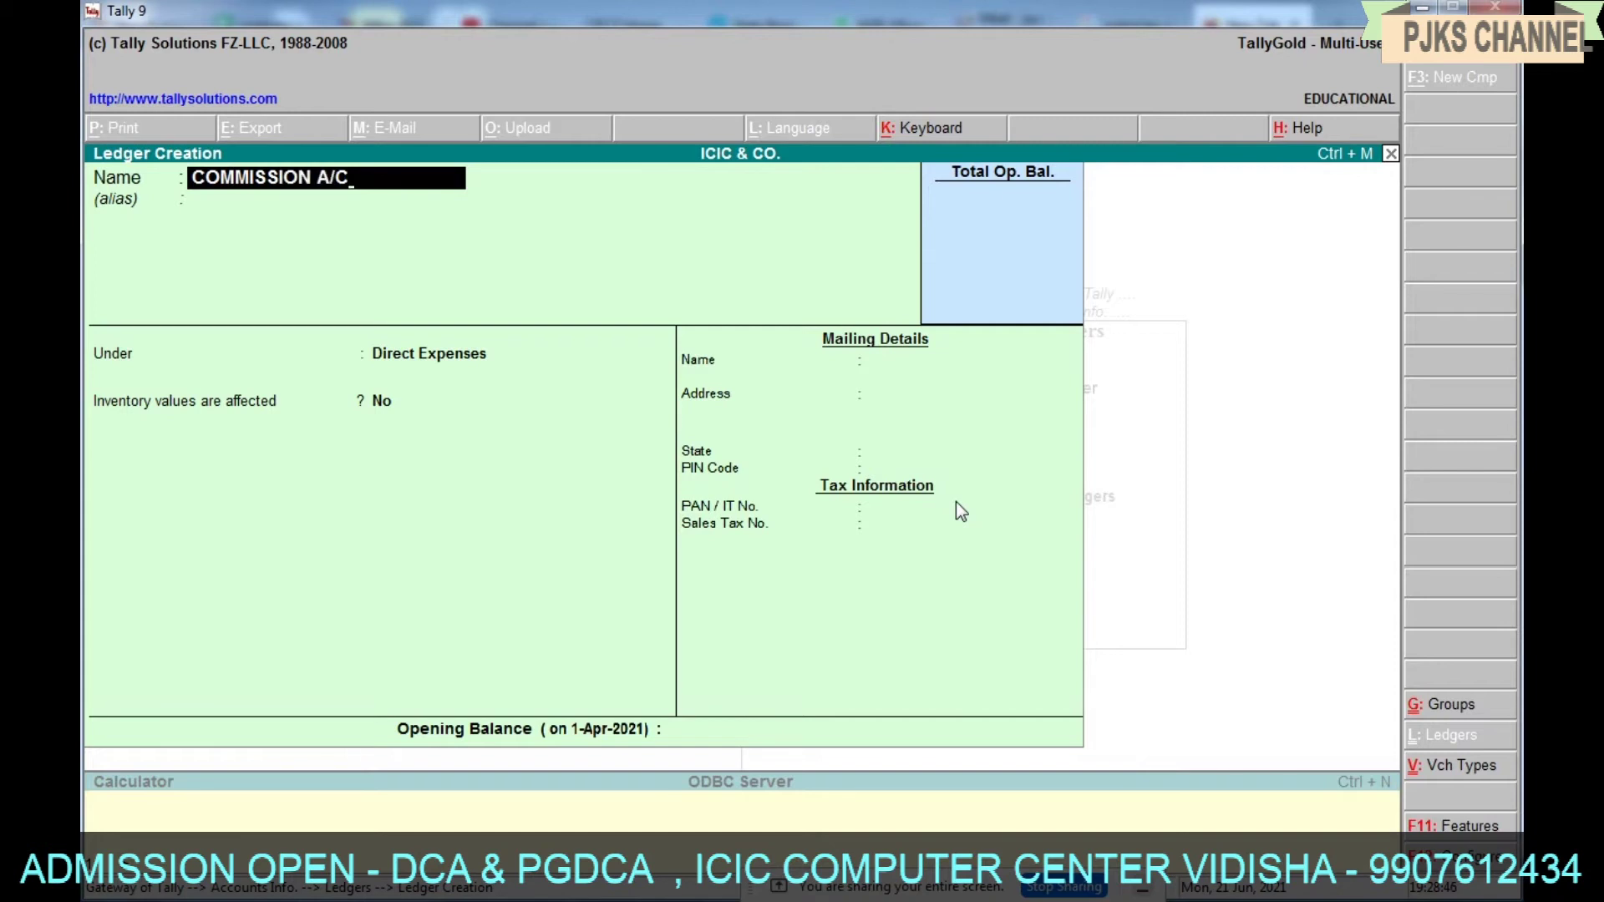
{"action": "key", "text": "Return"}
{"action": "type", "text": "I"}
{"action": "key", "text": "Up"}
{"action": "key", "text": "Up"}
{"action": "key", "text": "Up"}
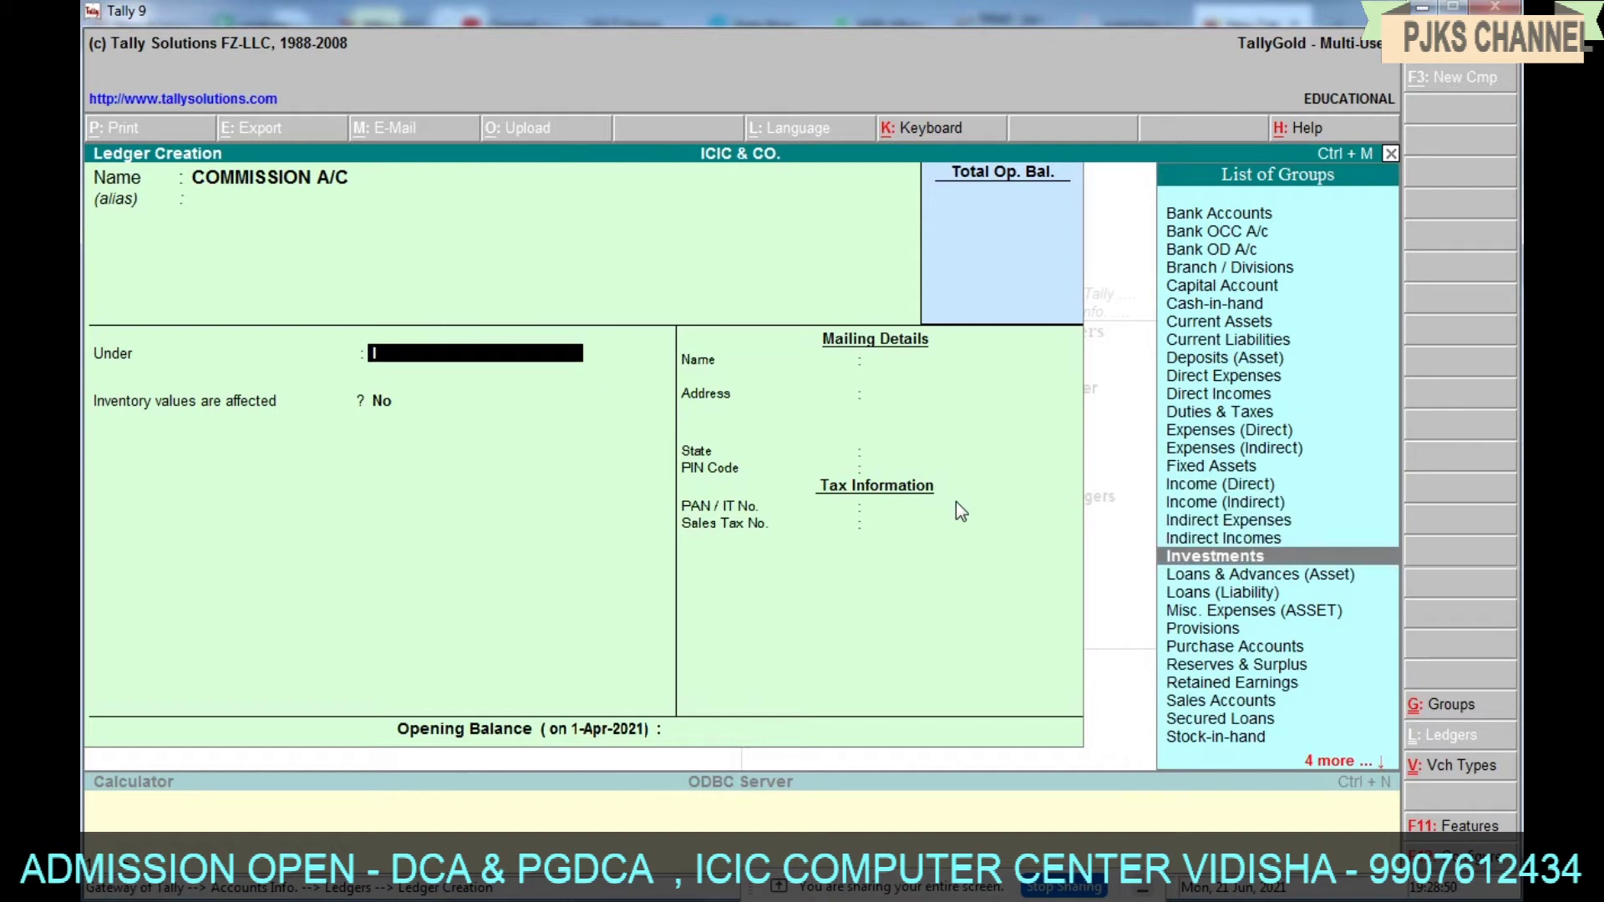
{"action": "key", "text": "Return"}
{"action": "key", "text": "Return"}
{"action": "key", "text": "Return"}
{"action": "key", "text": "Return"}
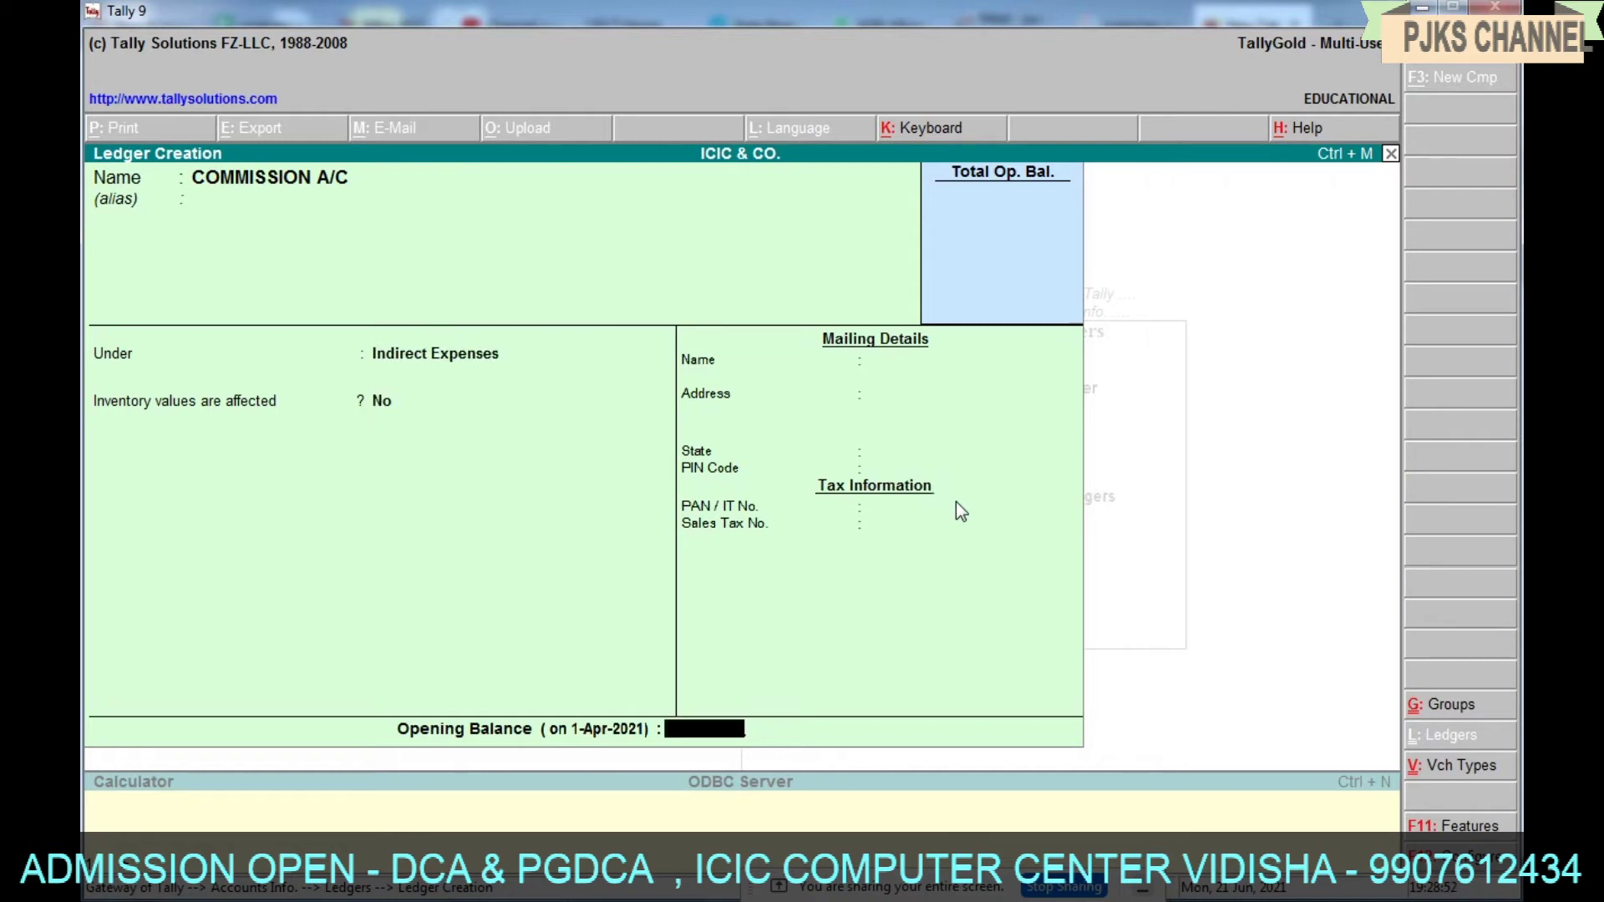
Create a ledger named RENT A/C under Indirect Expenses with no opening balance.
{"action": "type", "text": "RE"}
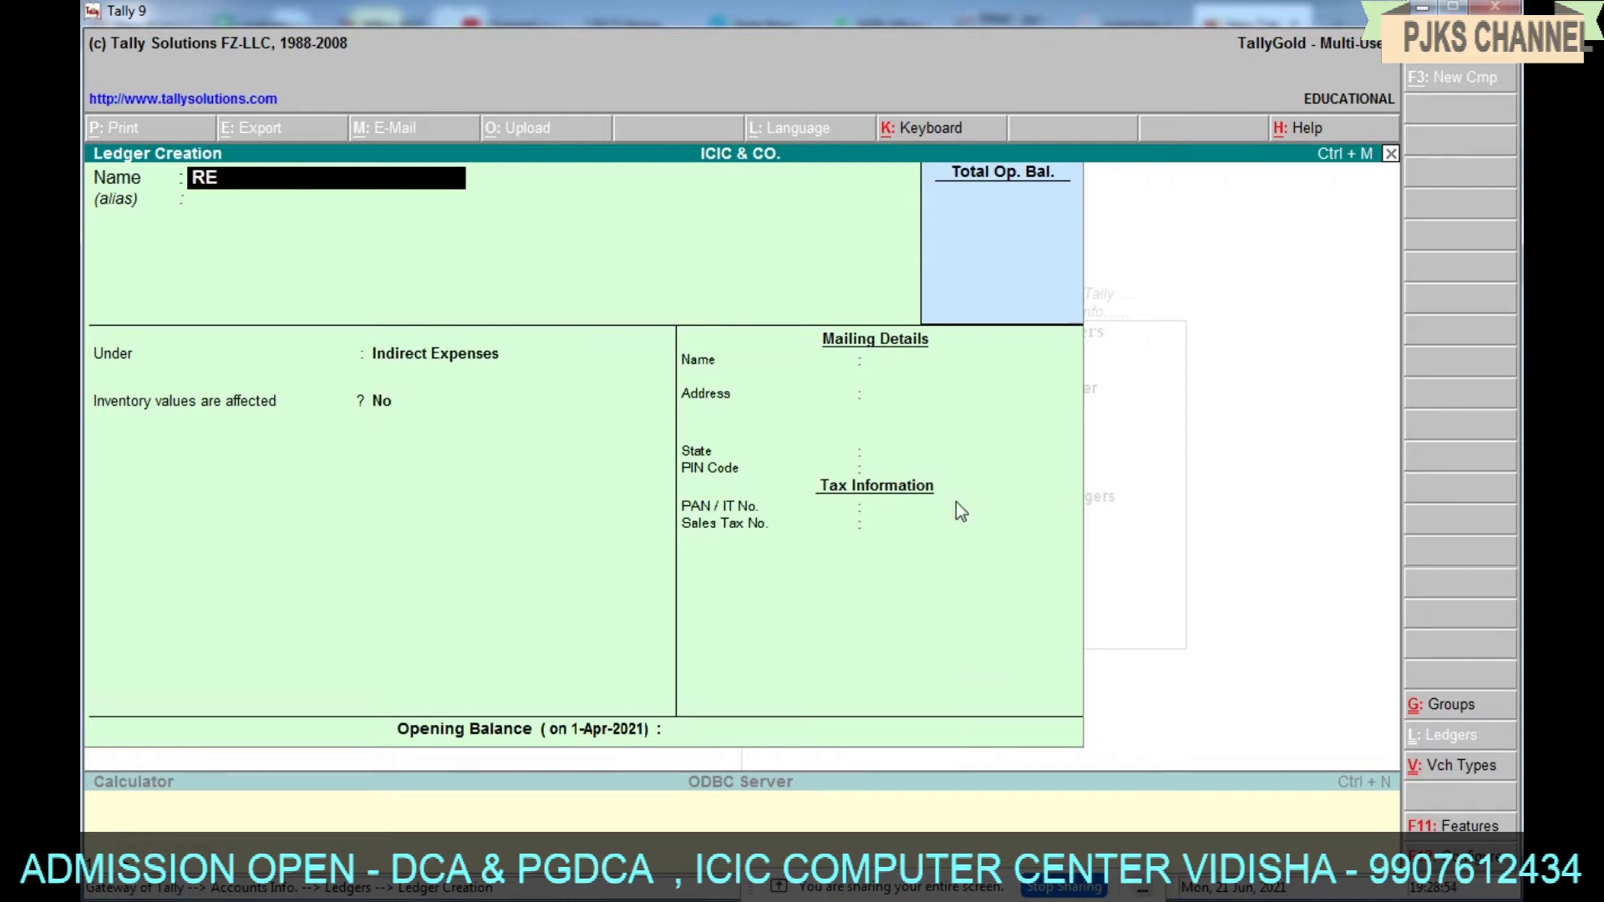
{"action": "type", "text": "NT A/C"}
{"action": "key", "text": "Return"}
{"action": "key", "text": "Return"}
{"action": "key", "text": "Return"}
{"action": "key", "text": "Return"}
{"action": "key", "text": "Return"}
Create a ledger named CARRIAGE OUTWARD A/C under Indirect Expenses with no opening balance.
{"action": "type", "text": "CARRIAGE OU"}
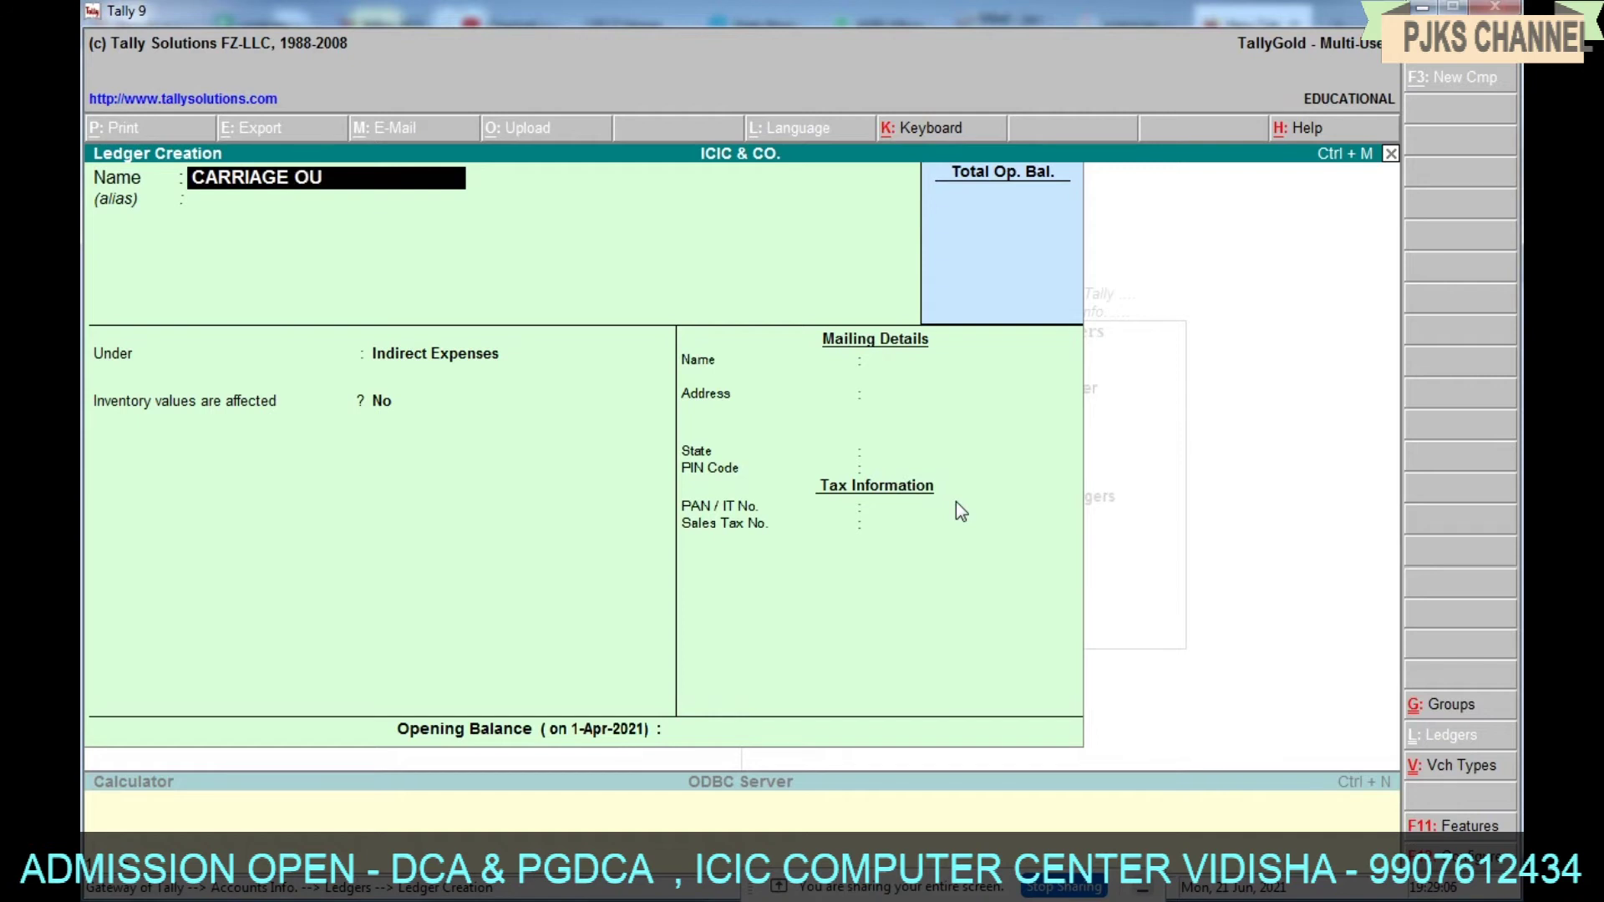
{"action": "type", "text": "TWARD A/C"}
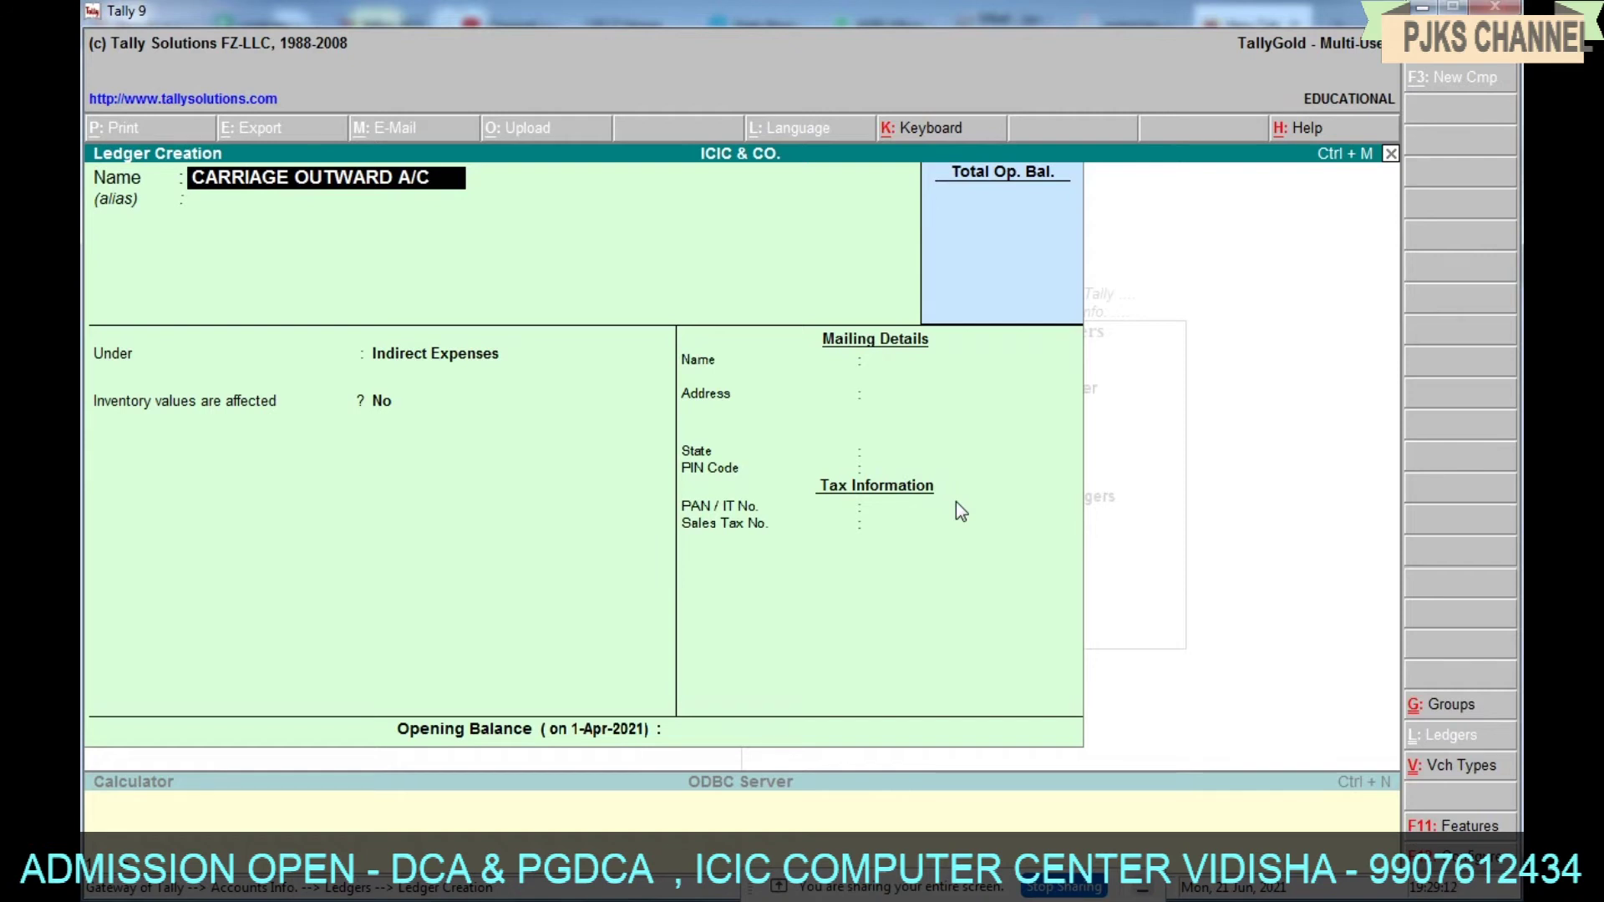
{"action": "key", "text": "Return"}
{"action": "key", "text": "Return"}
{"action": "key", "text": "Return"}
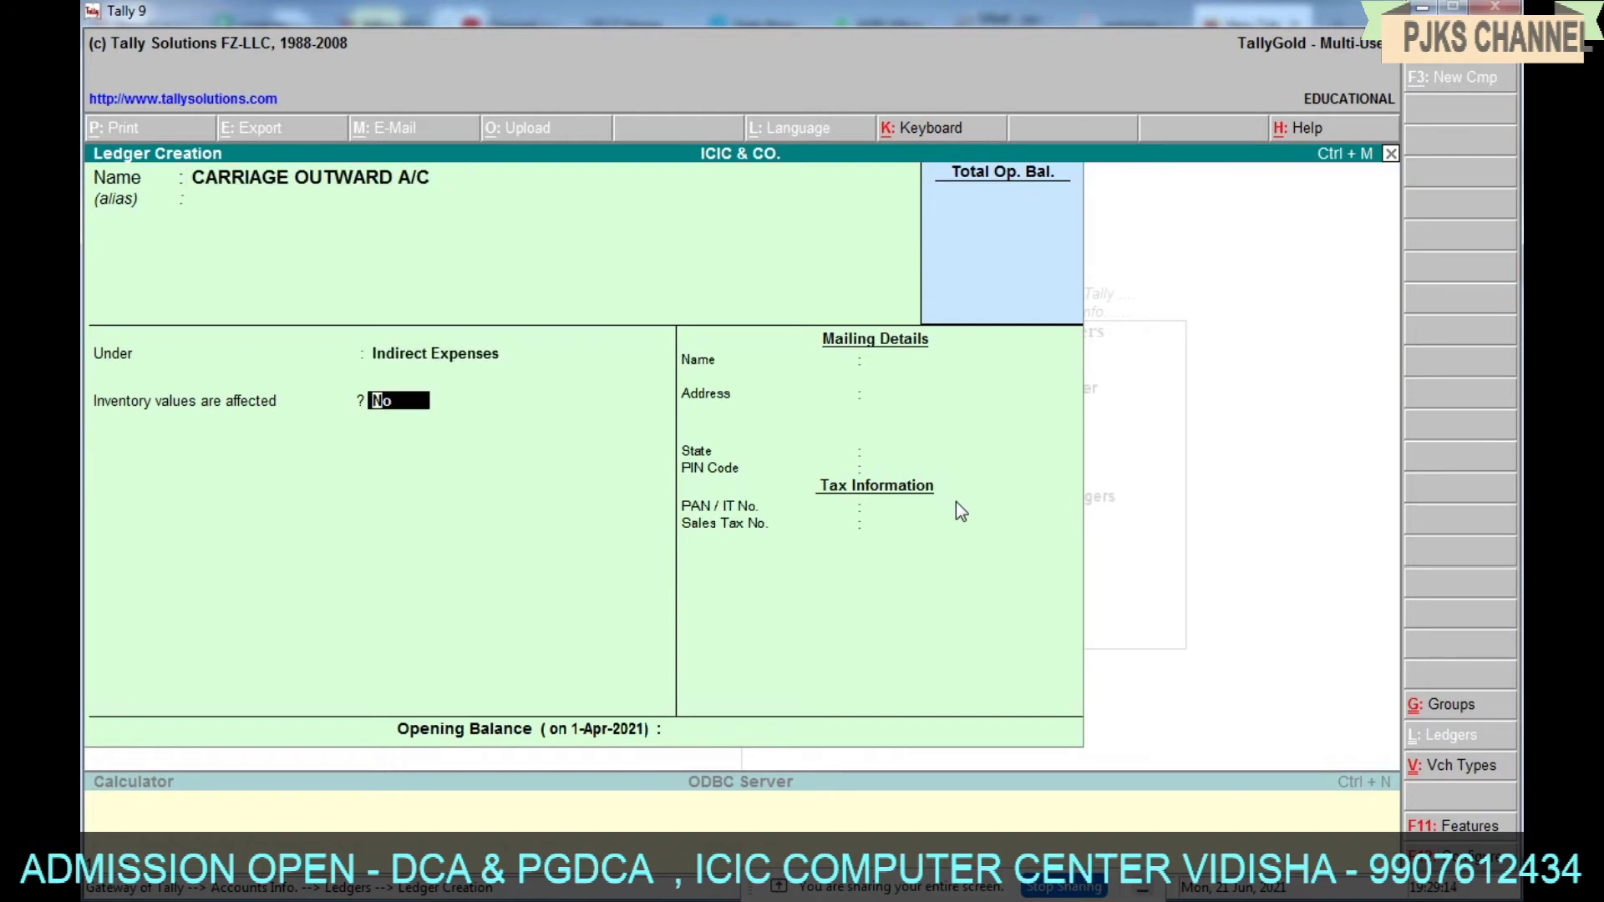
{"action": "key", "text": "Return"}
{"action": "key", "text": "Return"}
{"action": "key", "text": "Return"}
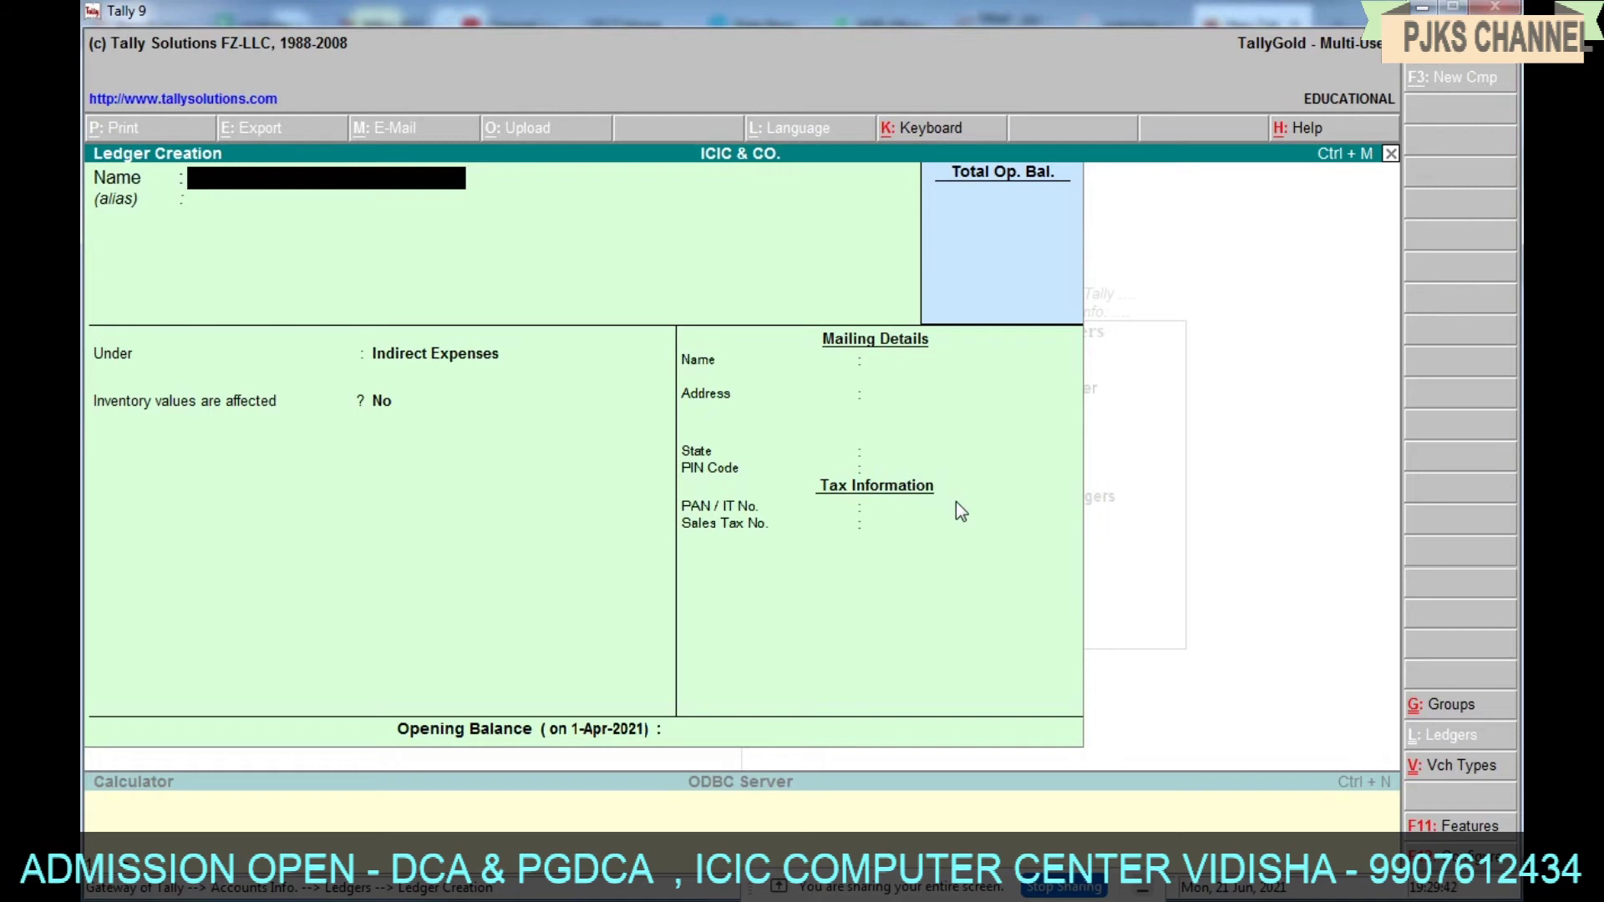
Leave ledger creation and start a new Receipt voucher in Accounting Vouchers.
{"action": "key", "text": "Escape"}
{"action": "key", "text": "Return"}
{"action": "key", "text": "Escape"}
{"action": "key", "text": "Escape"}
{"action": "key", "text": "Escape"}
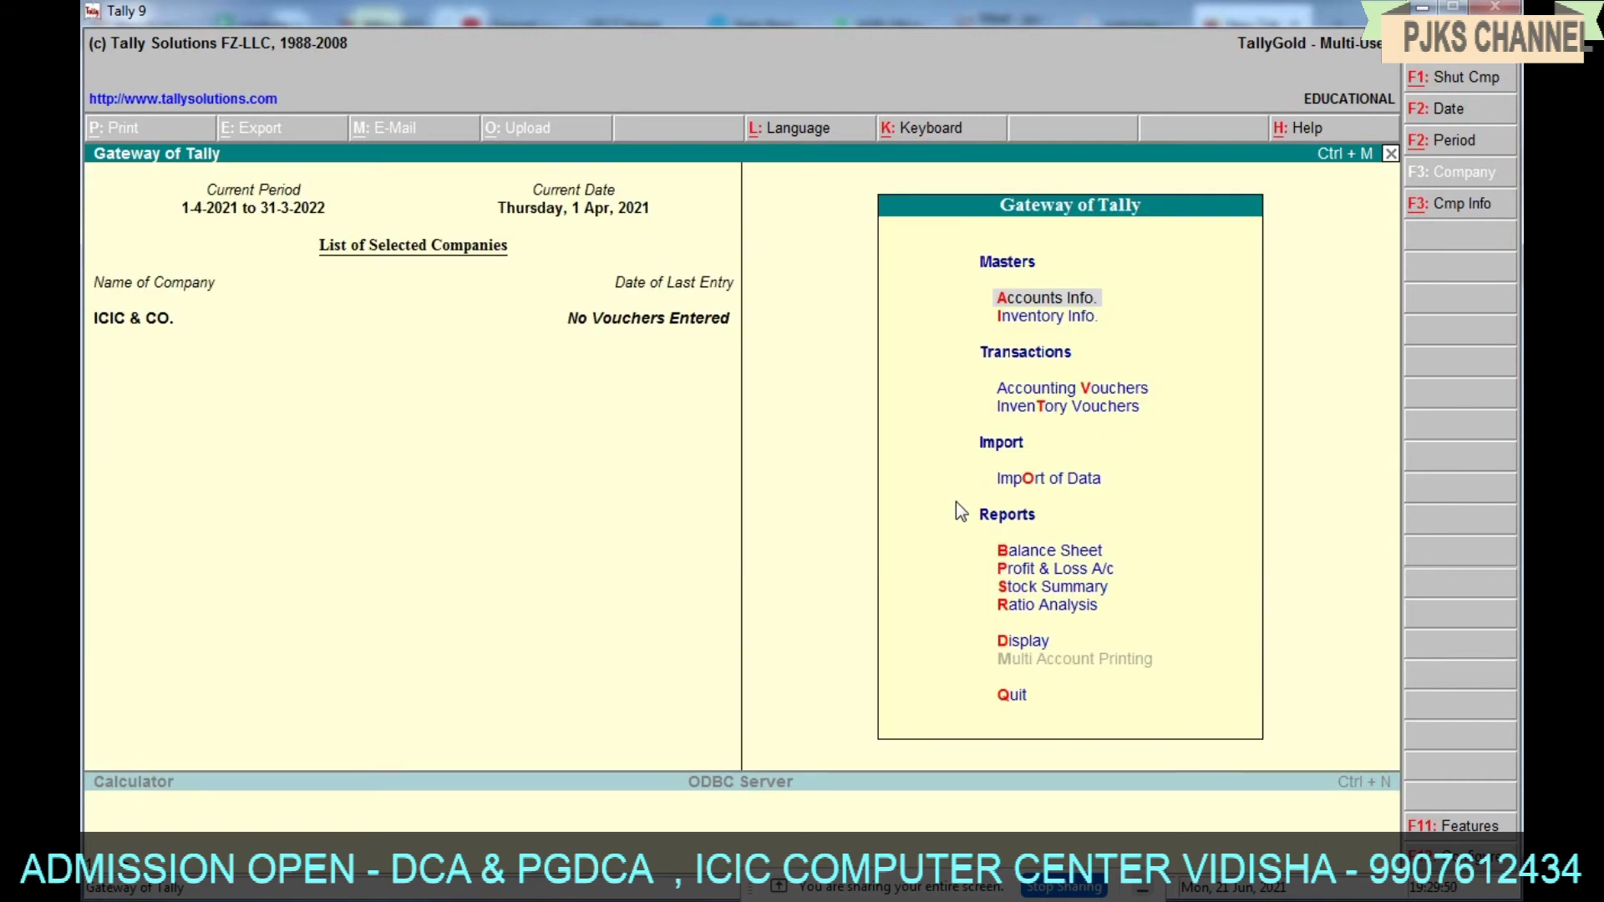
{"action": "key", "text": "v"}
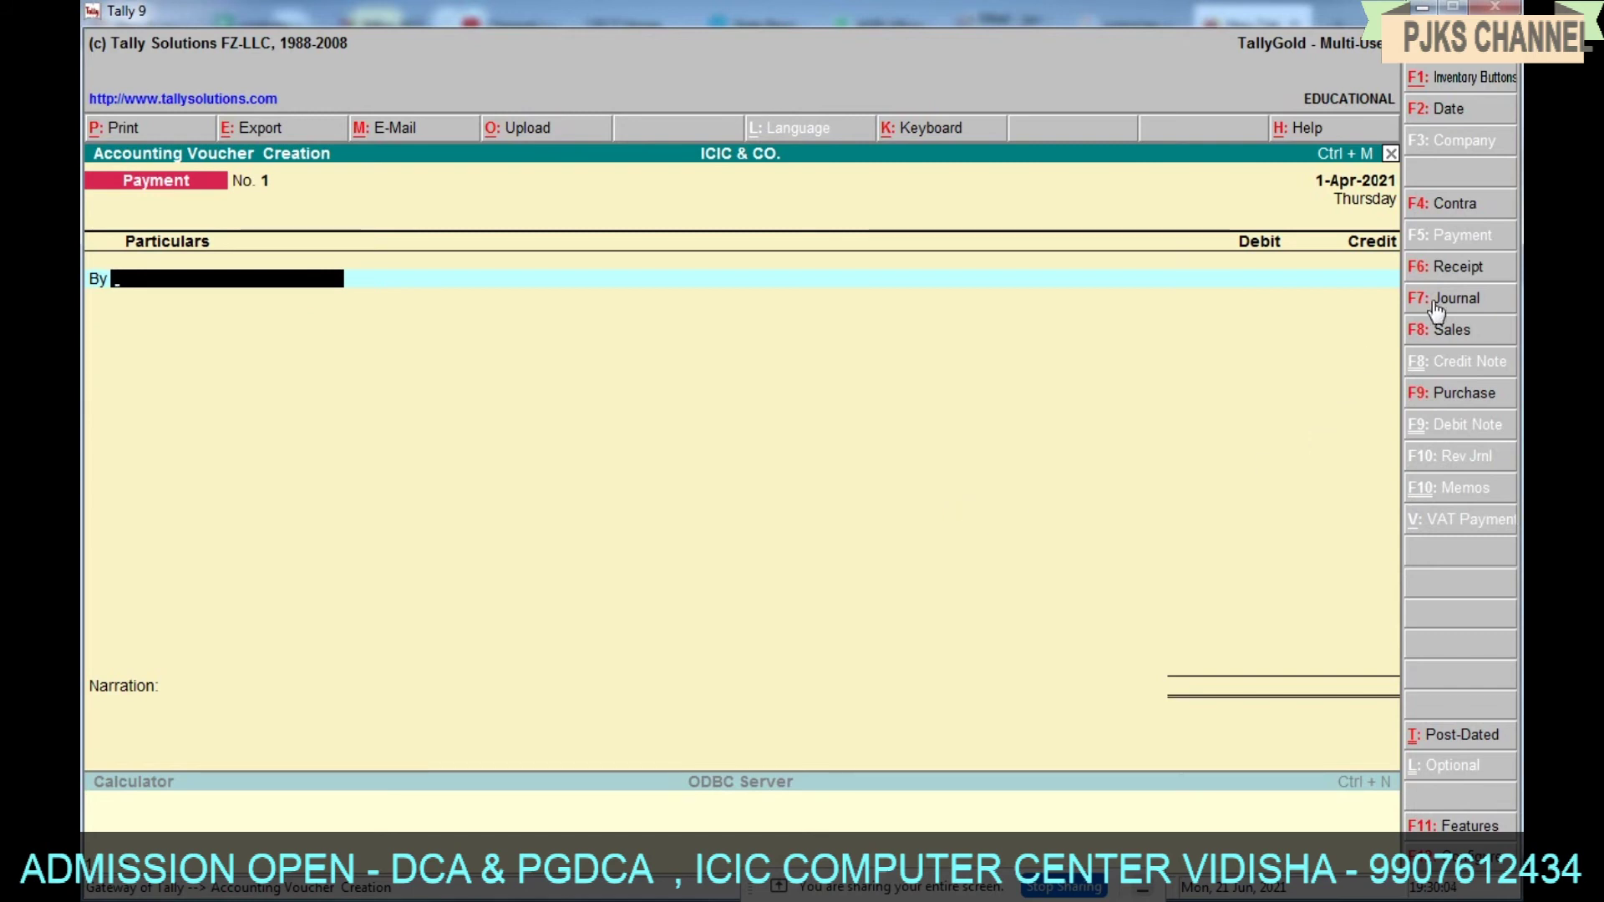
{"action": "left_click", "coordinate": [1448, 274]}
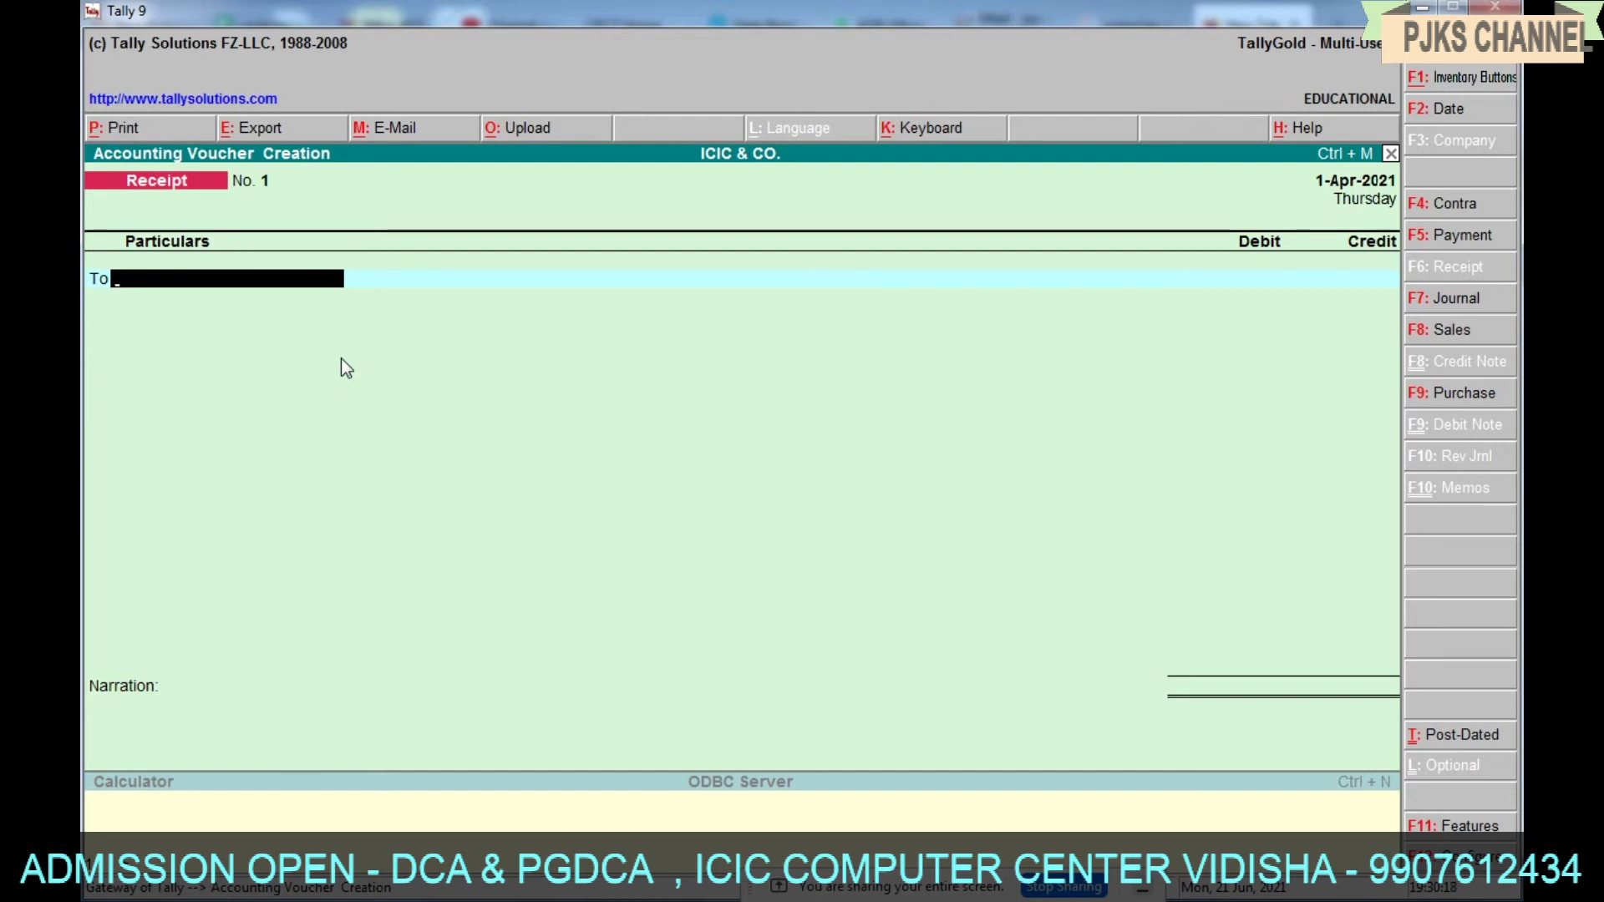
Credit CAPITAL A/C with 500000 in the receipt voucher.
{"action": "type", "text": "C"}
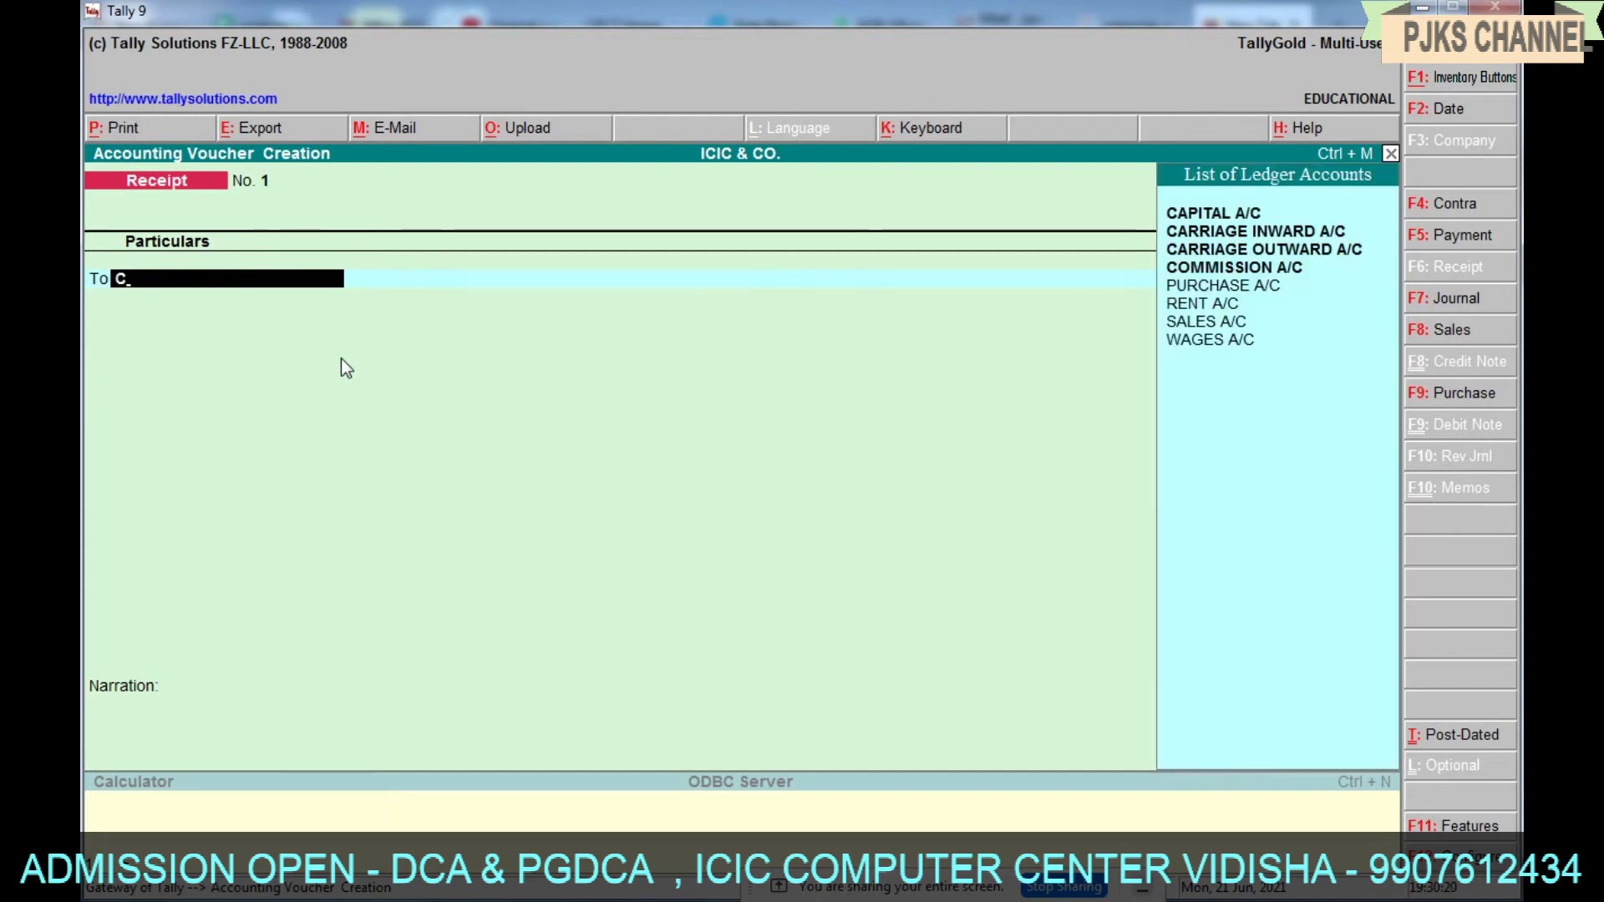
{"action": "key", "text": "Return"}
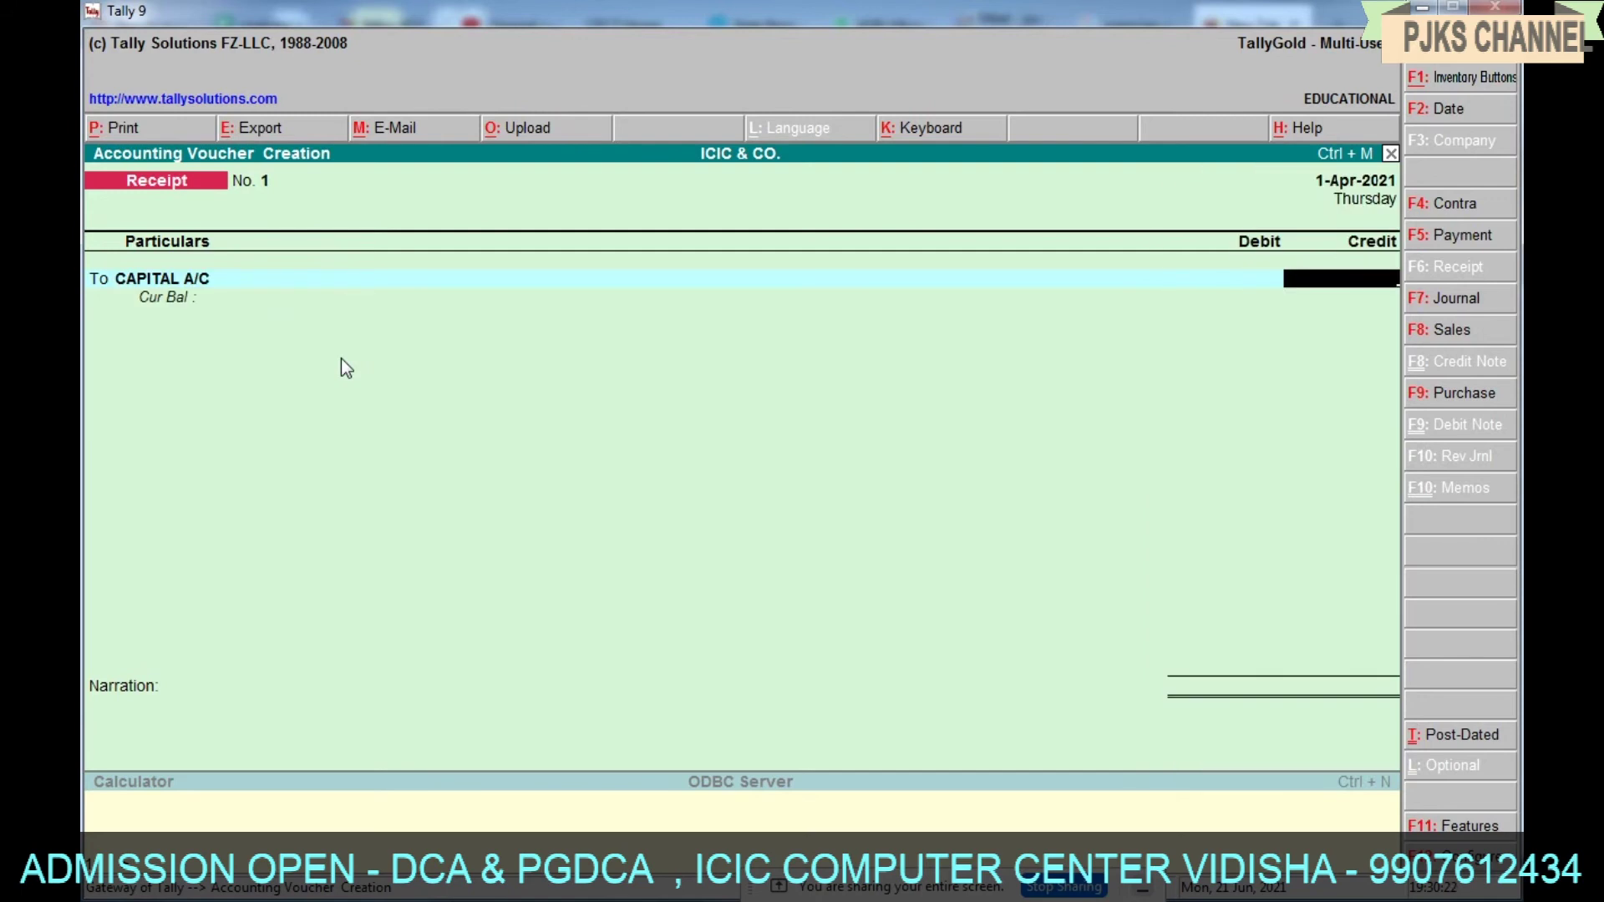
{"action": "type", "text": "5,00,0"}
{"action": "type", "text": "00000"}
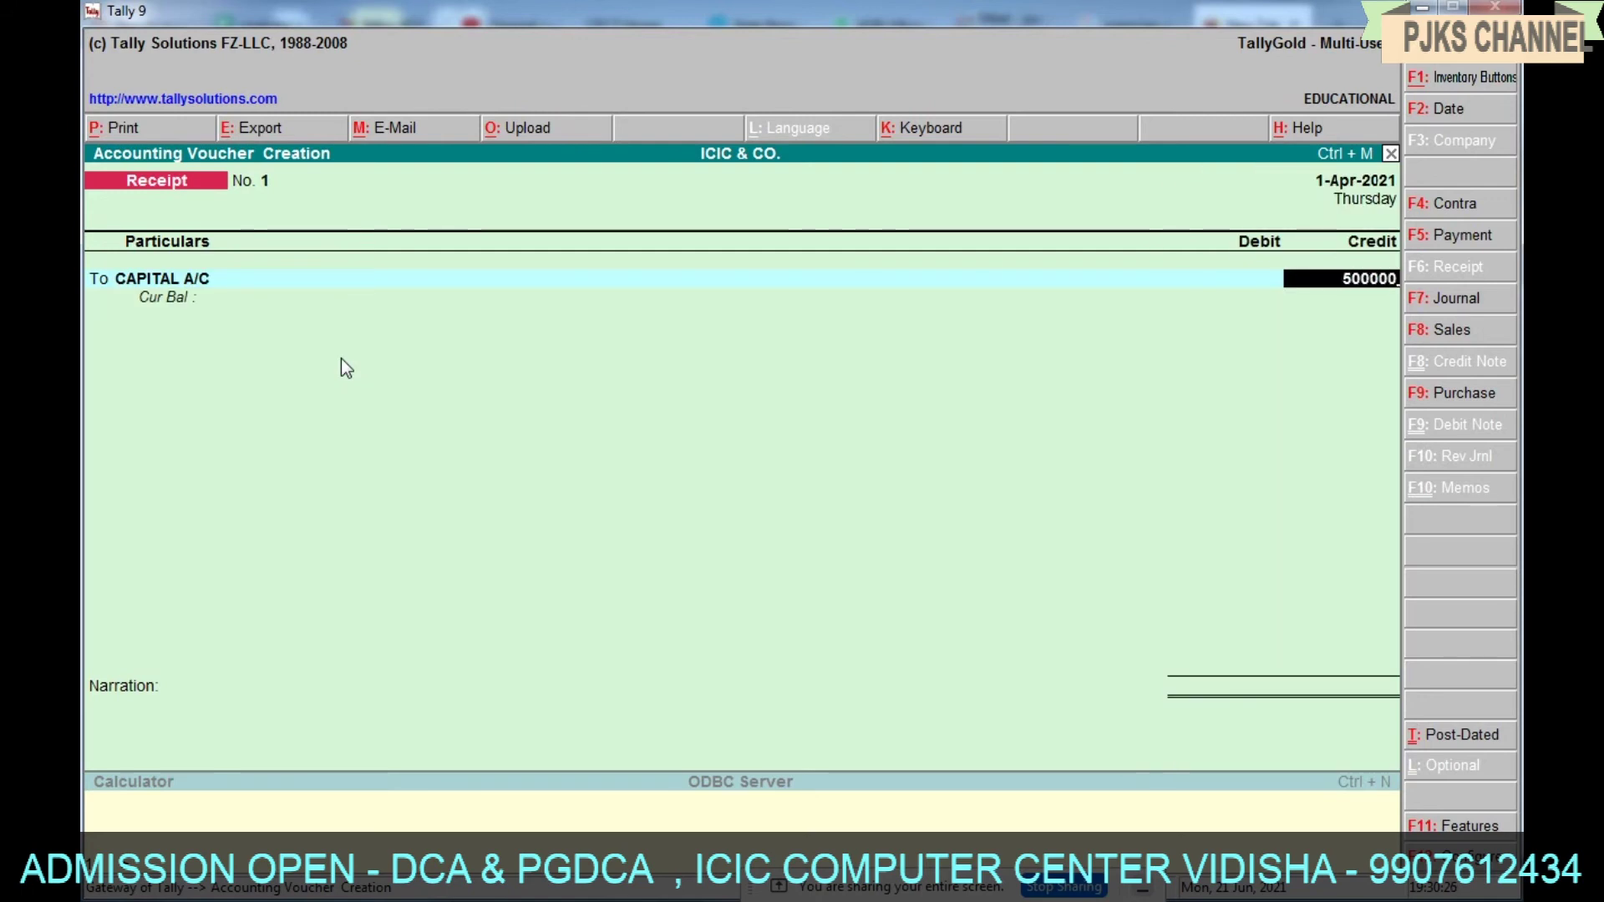
{"action": "key", "text": "Return"}
{"action": "key", "text": "Return"}
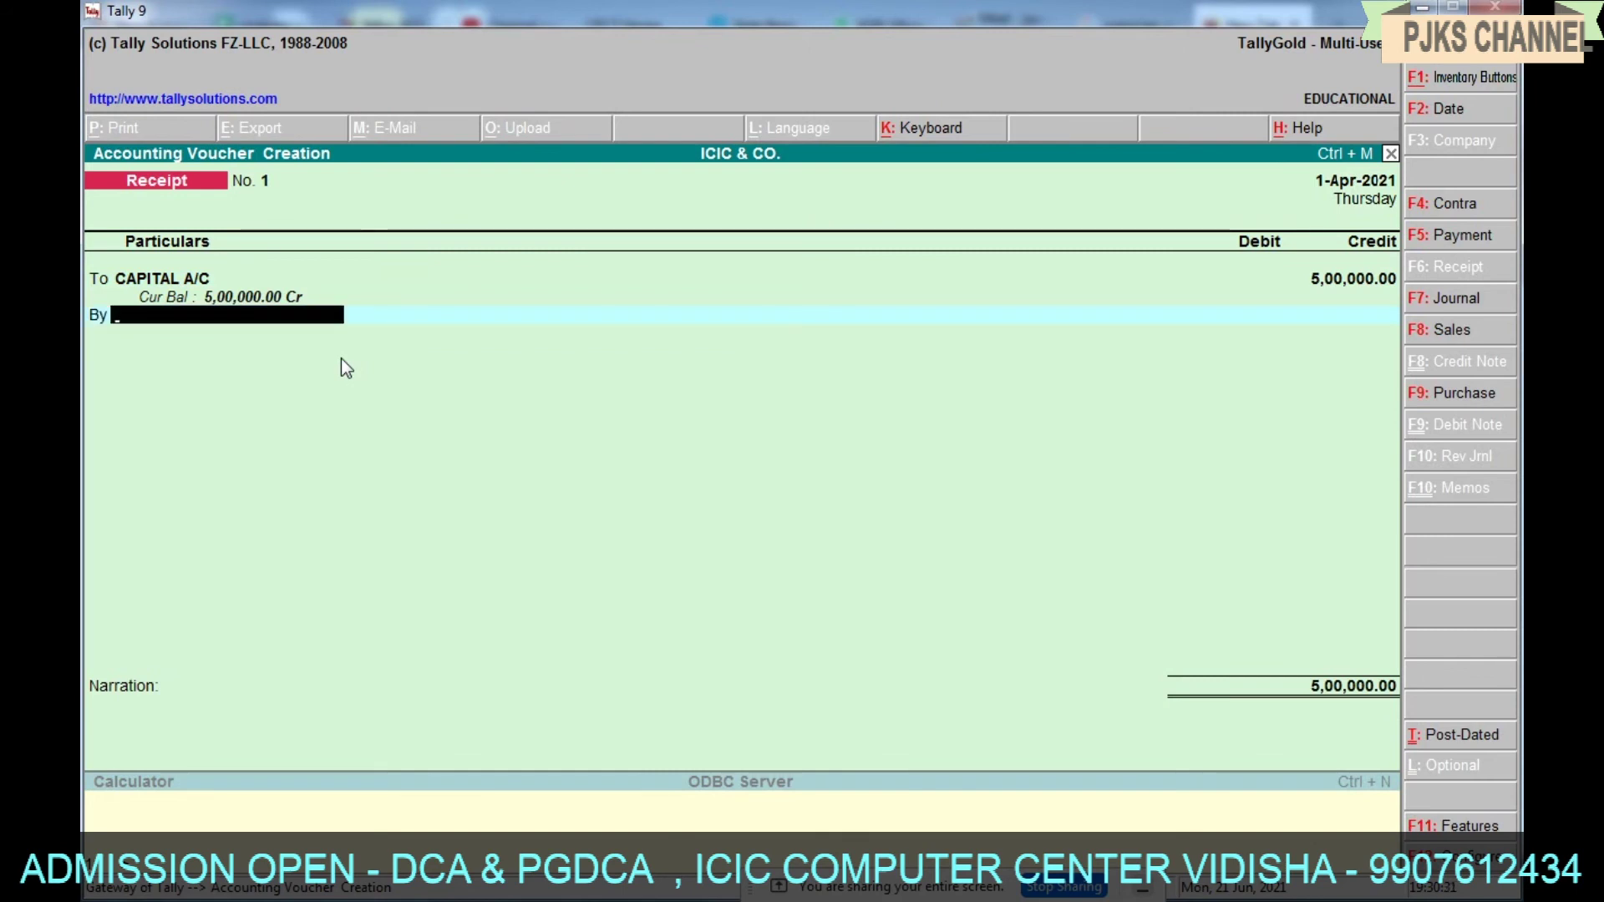
Debit Cash with the full 5,00,000 and save the receipt voucher with a blank narration.
{"action": "type", "text": "C"}
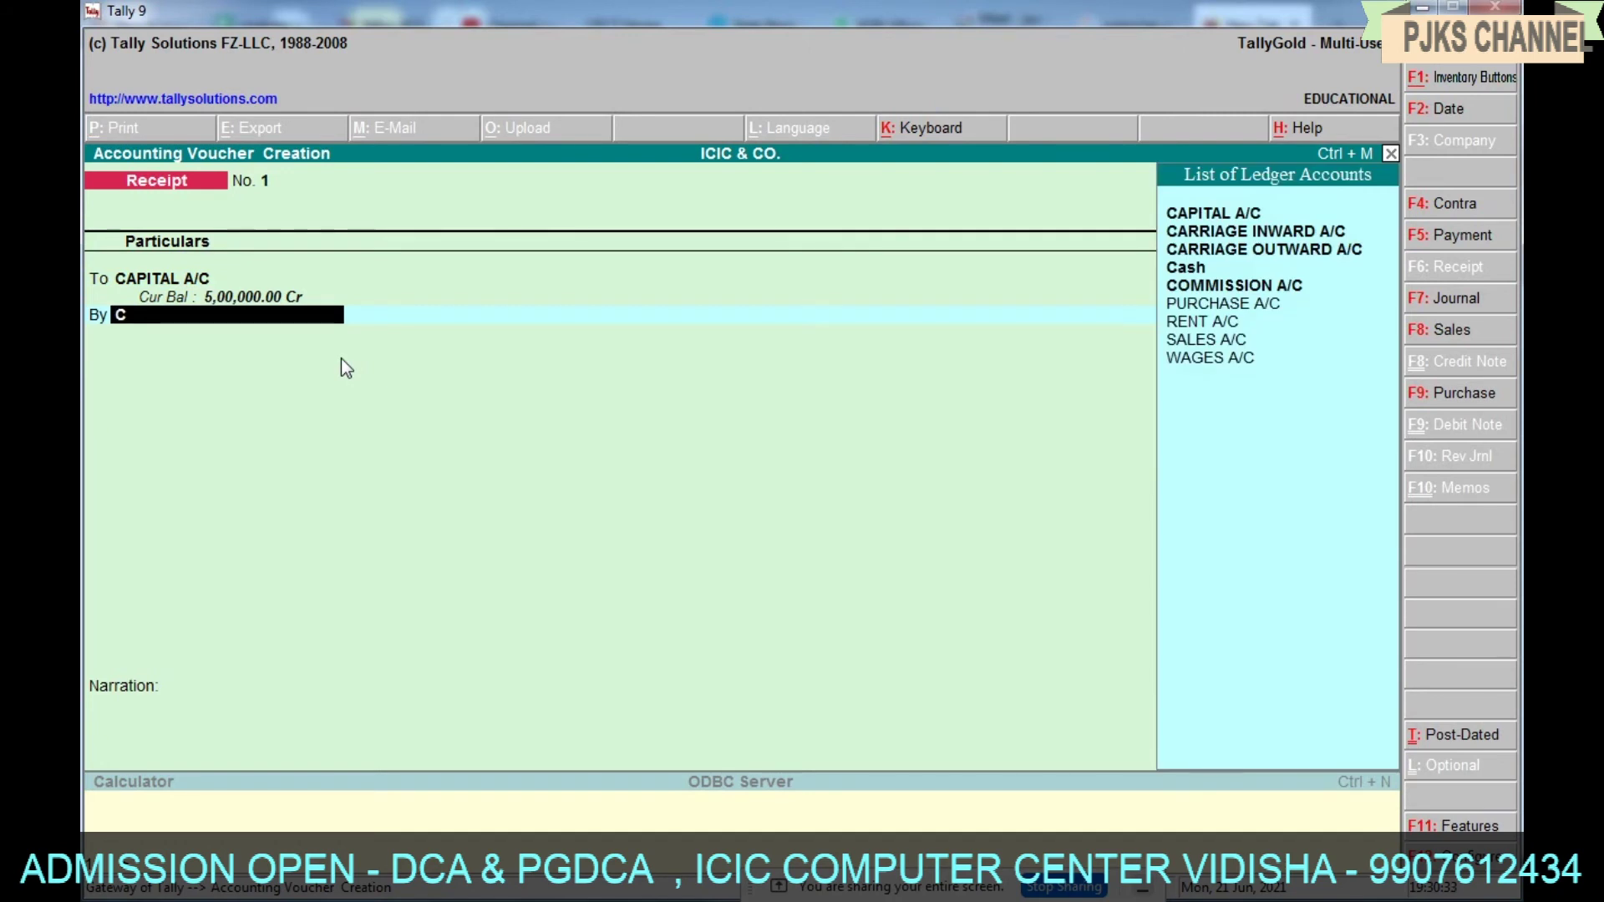
{"action": "type", "text": "as"}
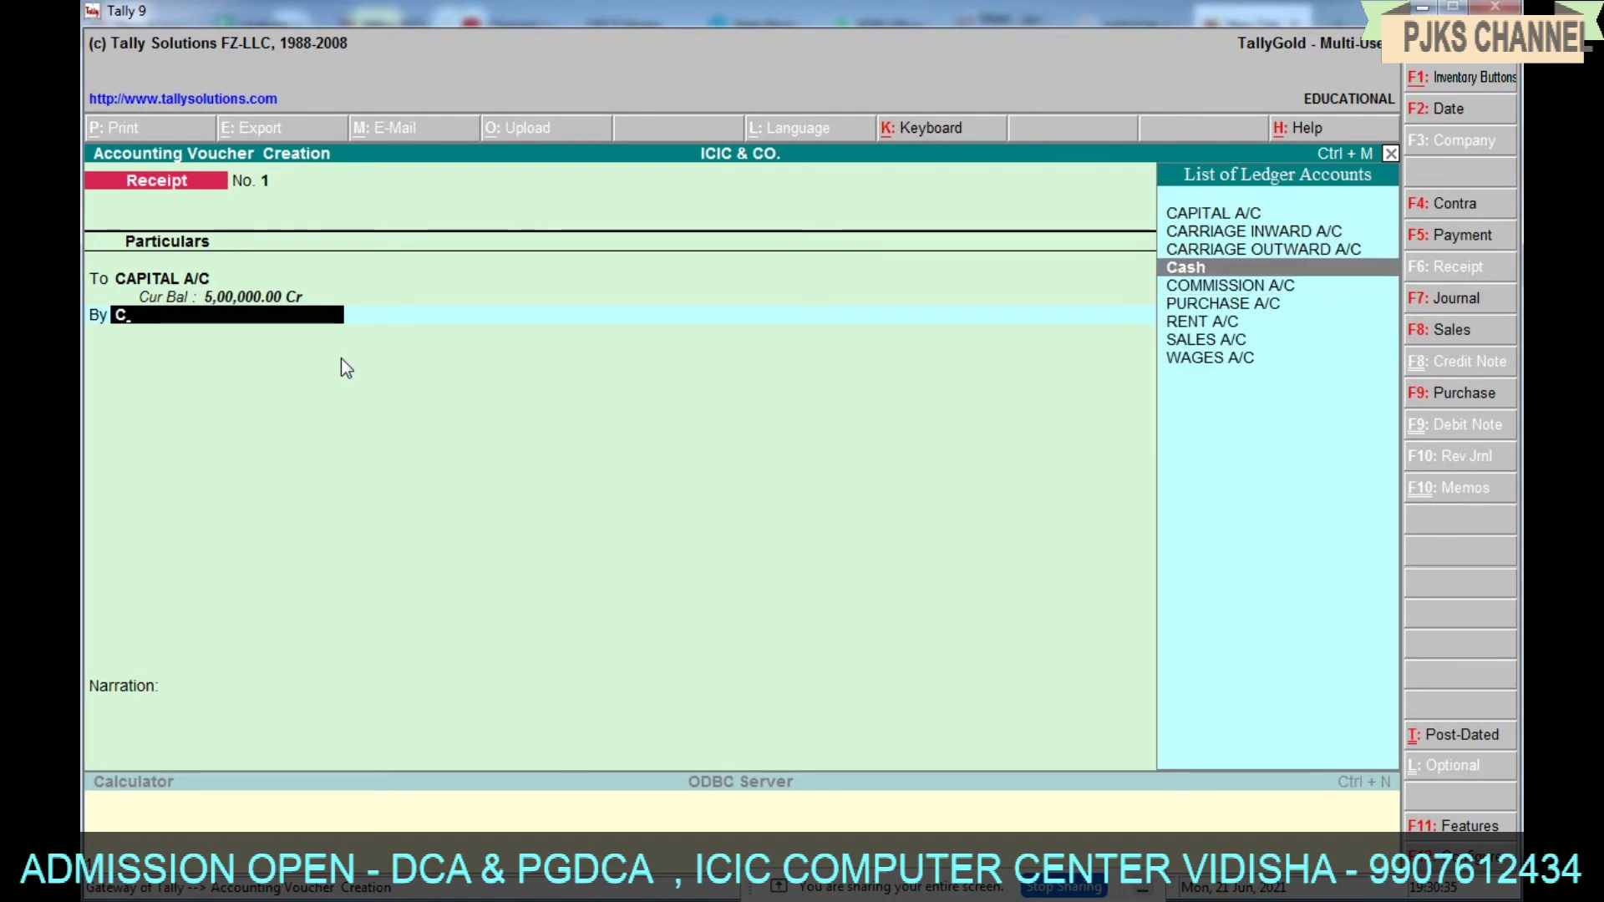
{"action": "key", "text": "Return"}
{"action": "key", "text": "Return"}
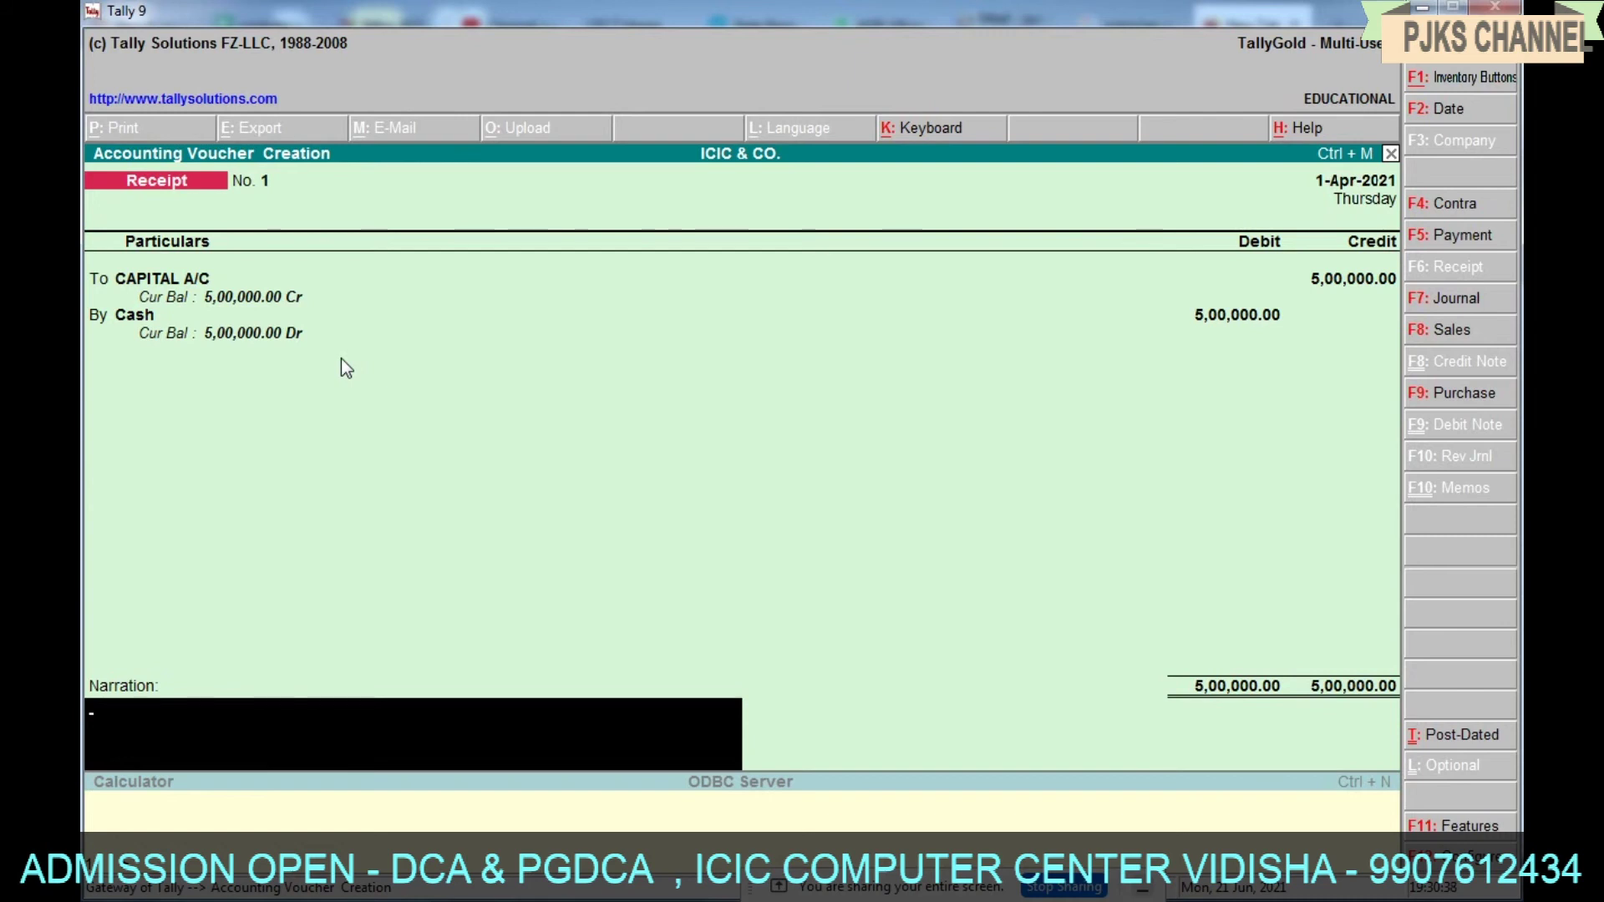
{"action": "key", "text": "Return"}
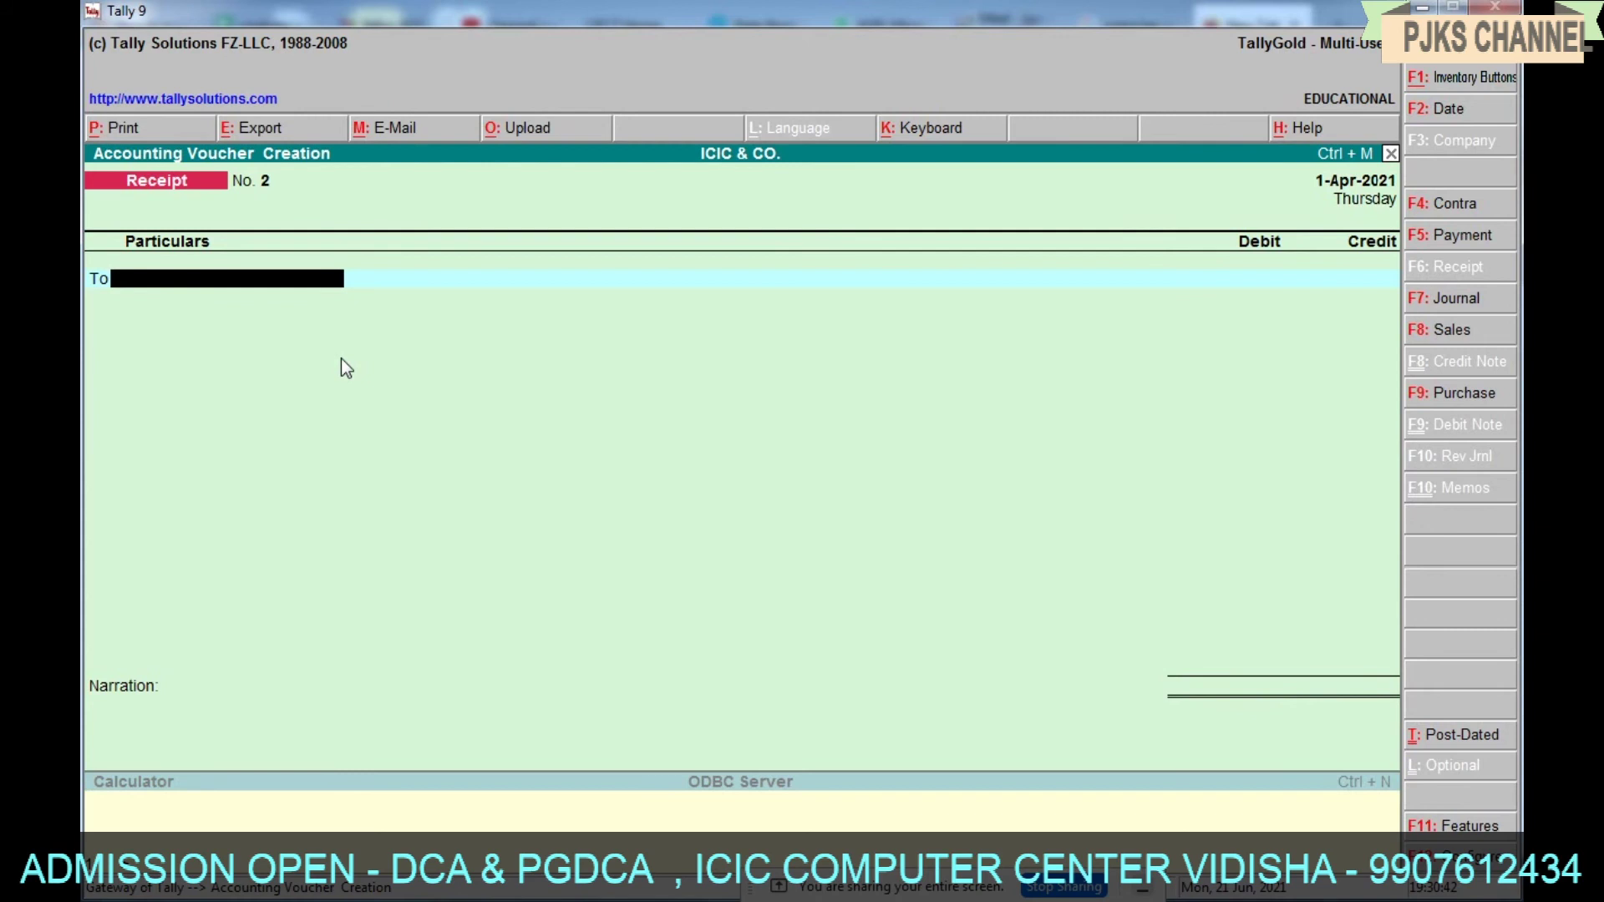
{"action": "type", "text": "PURC"}
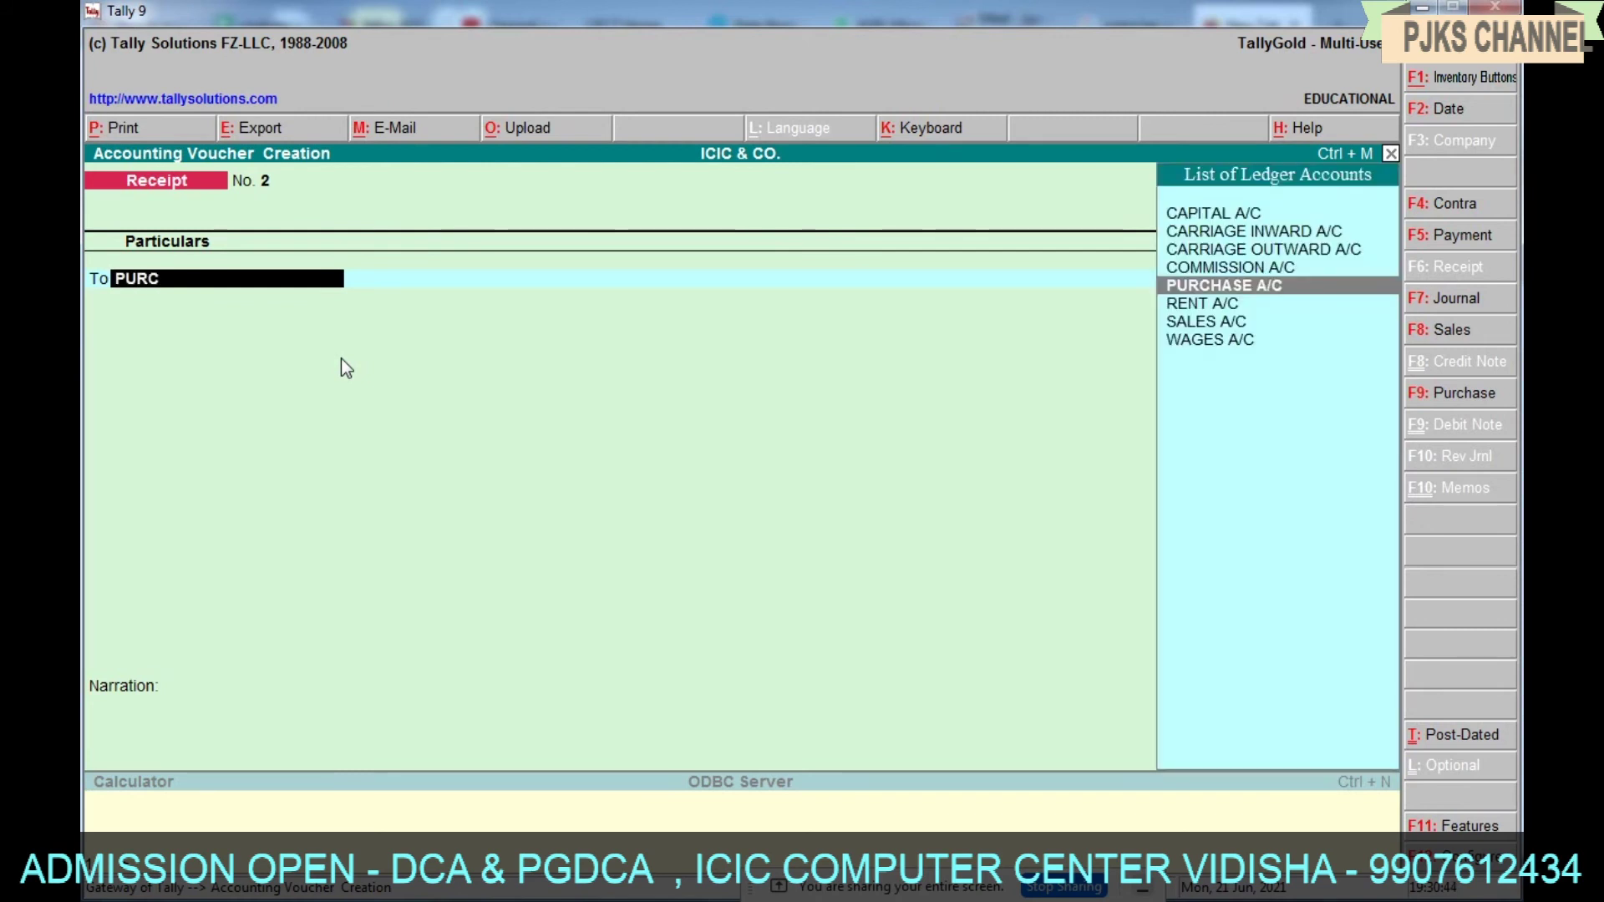
{"action": "key", "text": "BackSpace"}
{"action": "key", "text": "BackSpace"}
Start a Purchase voucher with a blank reference, Cash as the party account and PURCHASE A/C as the purchase ledger.
{"action": "left_click", "coordinate": [1462, 406]}
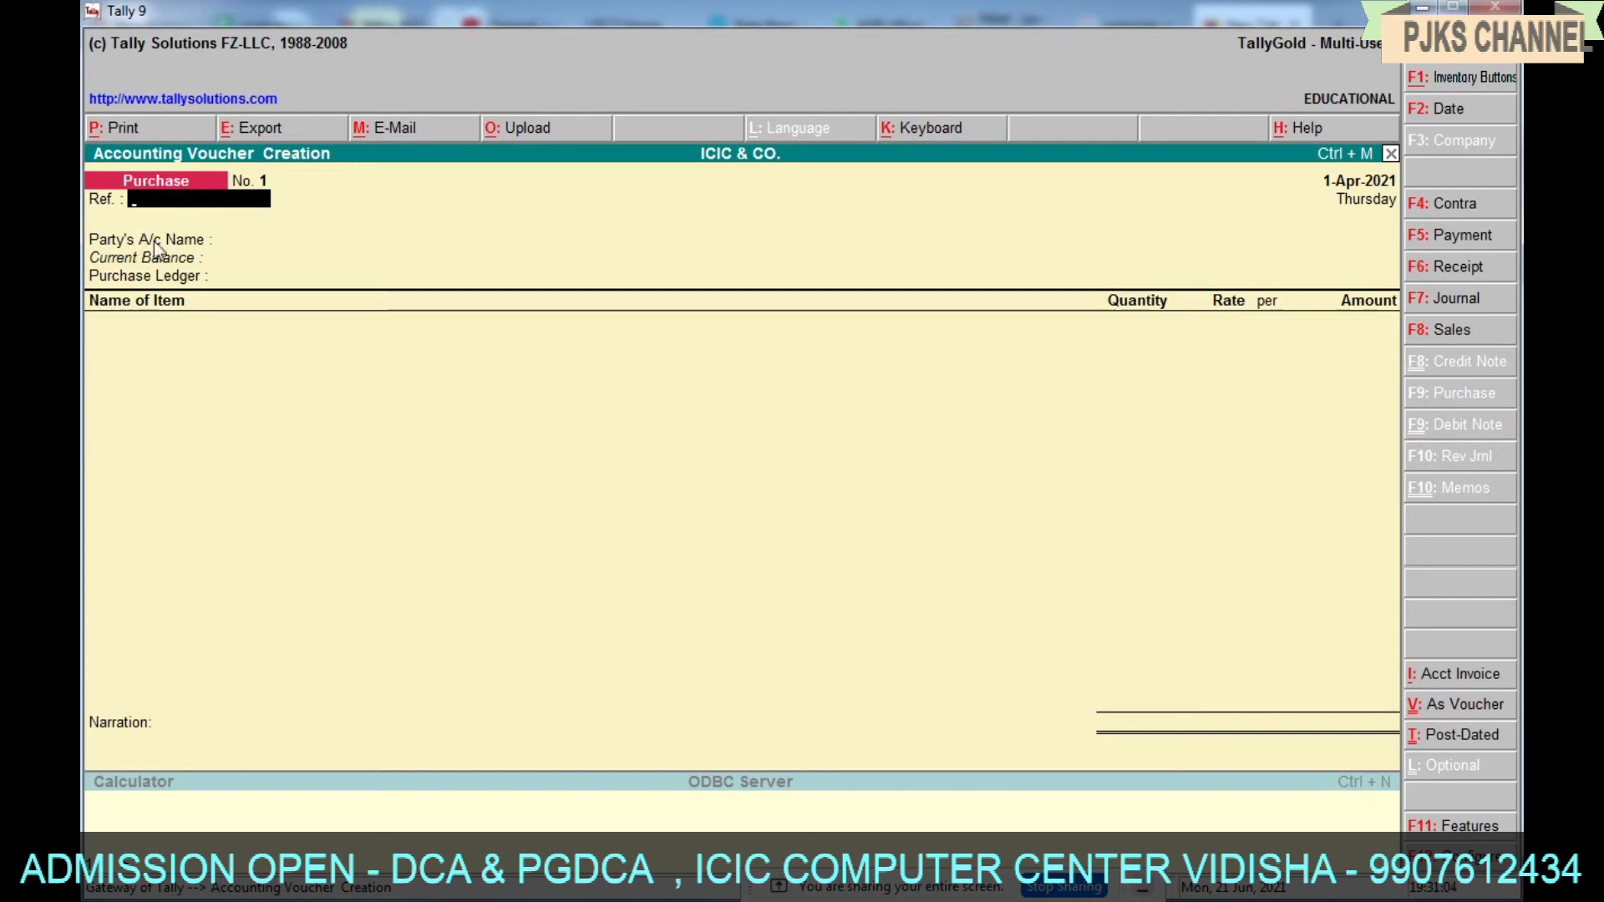
{"action": "key", "text": "Return"}
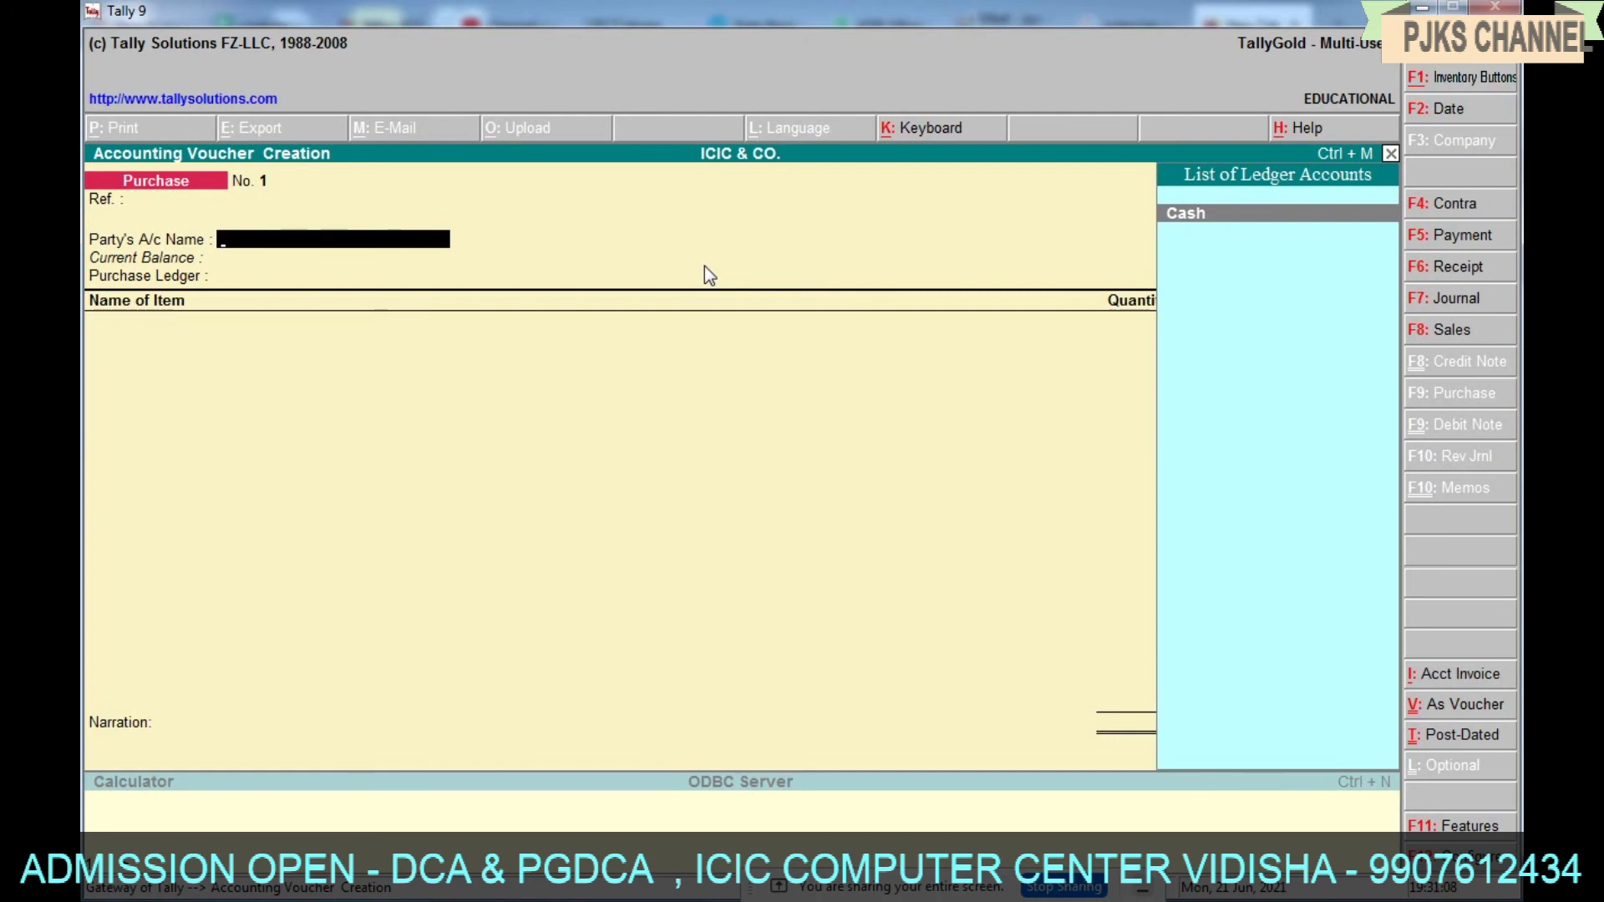
{"action": "key", "text": "Return"}
{"action": "key", "text": "Return"}
{"action": "key", "text": "Return"}
{"action": "key", "text": "Return"}
{"action": "key", "text": "Return"}
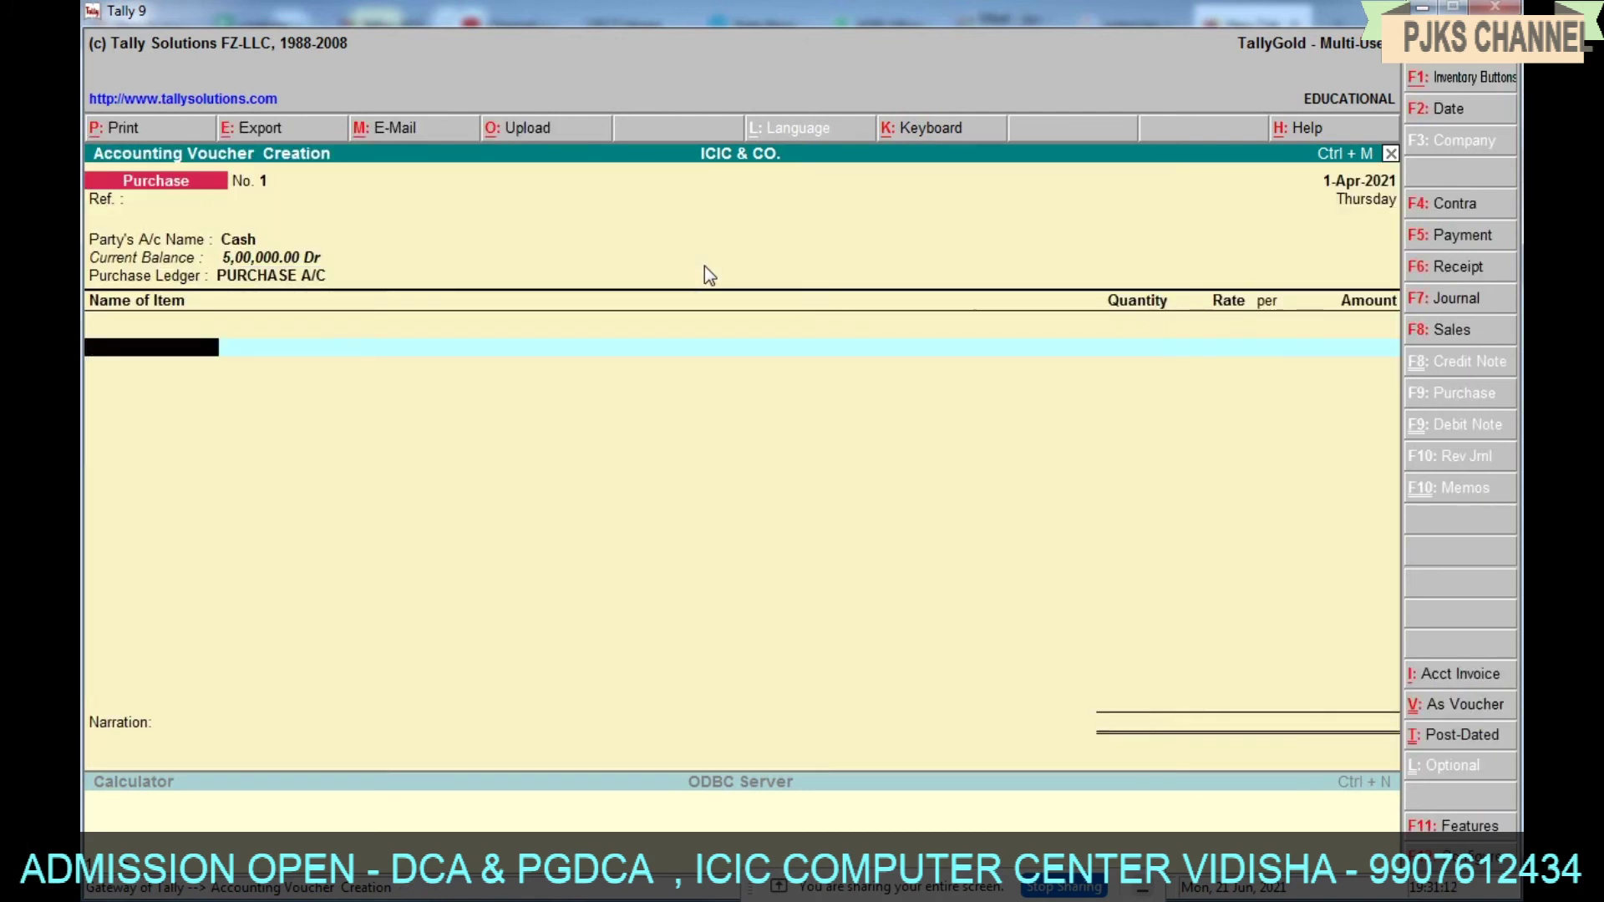
{"action": "key", "text": "BackSpace"}
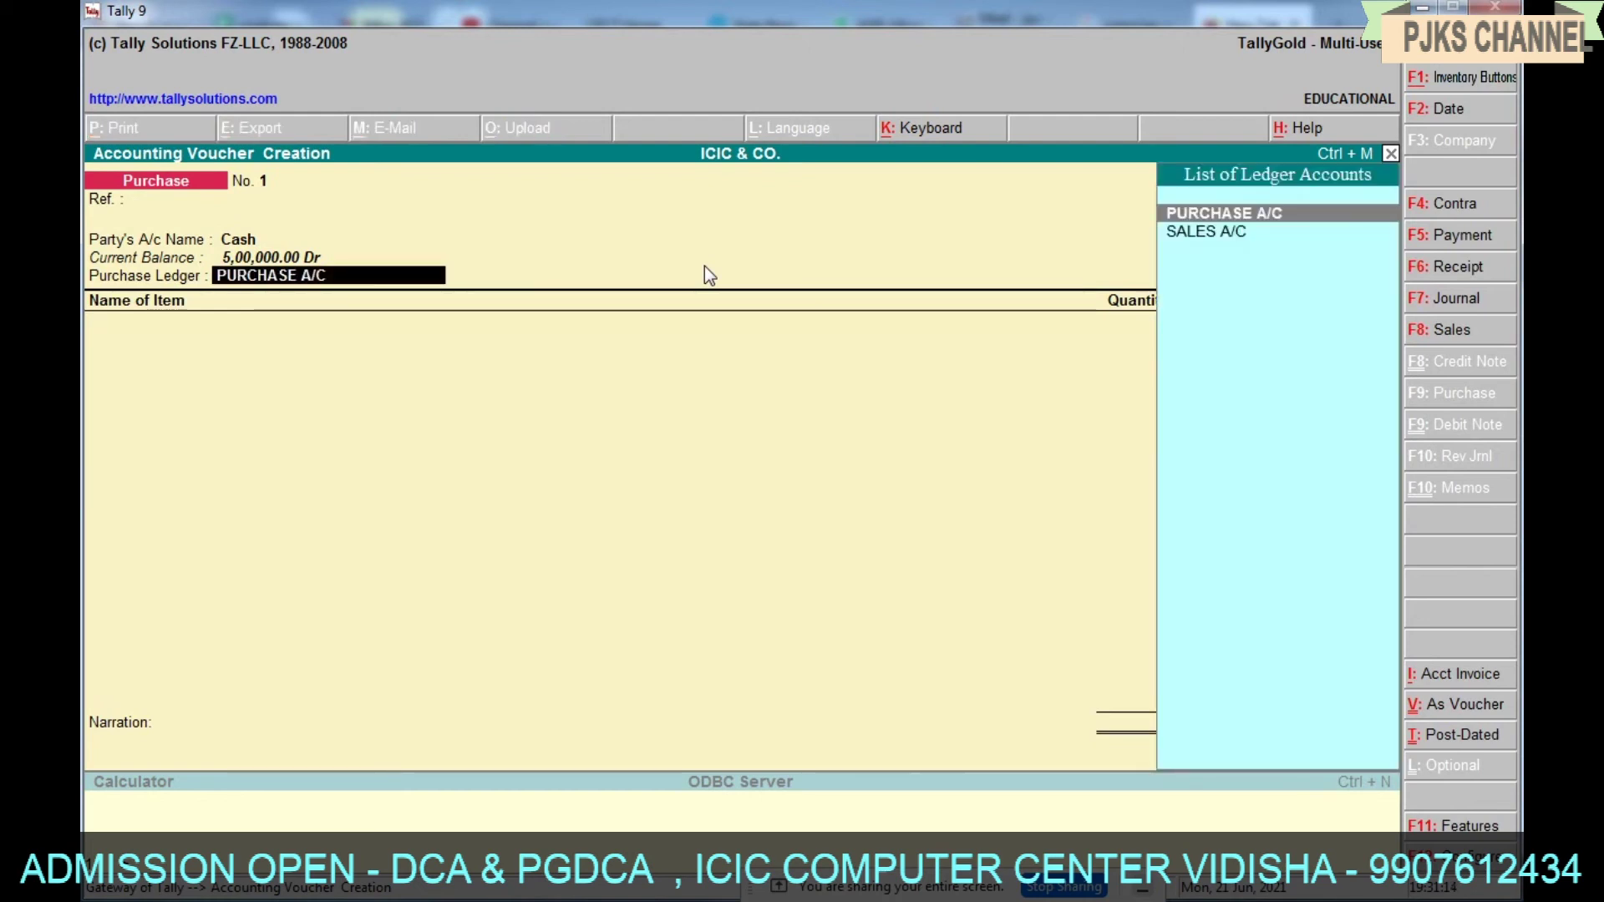
{"action": "key", "text": "Return"}
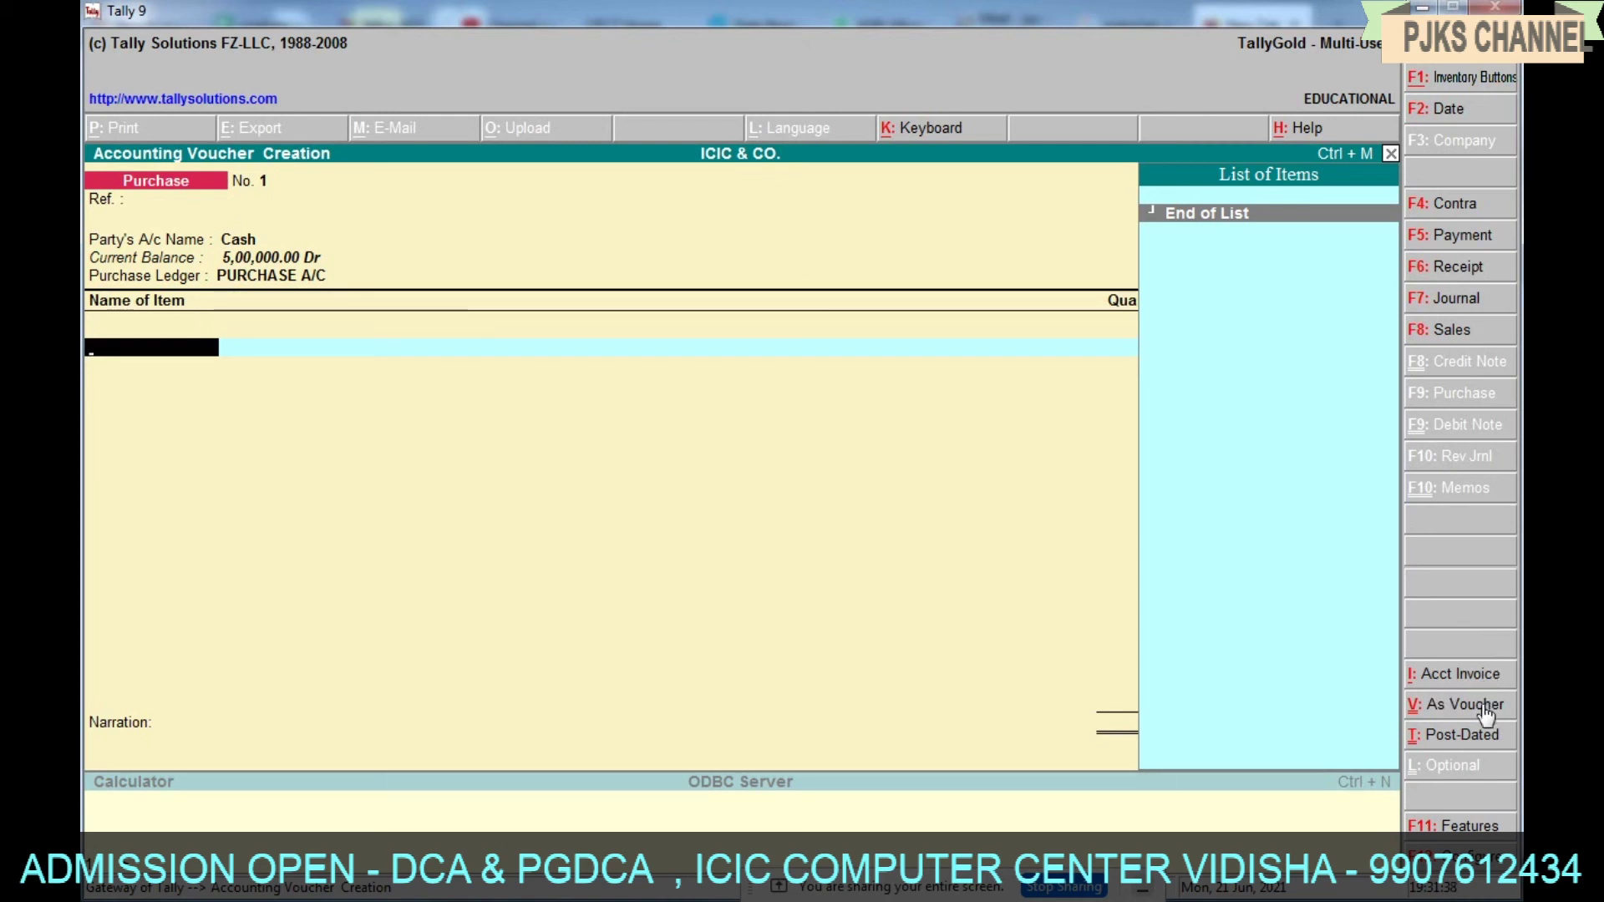
Switch the purchase voucher to account invoice mode, keeping a blank reference, Cash as party and PURCHASE A/C as ledger.
{"action": "left_click", "coordinate": [1457, 674]}
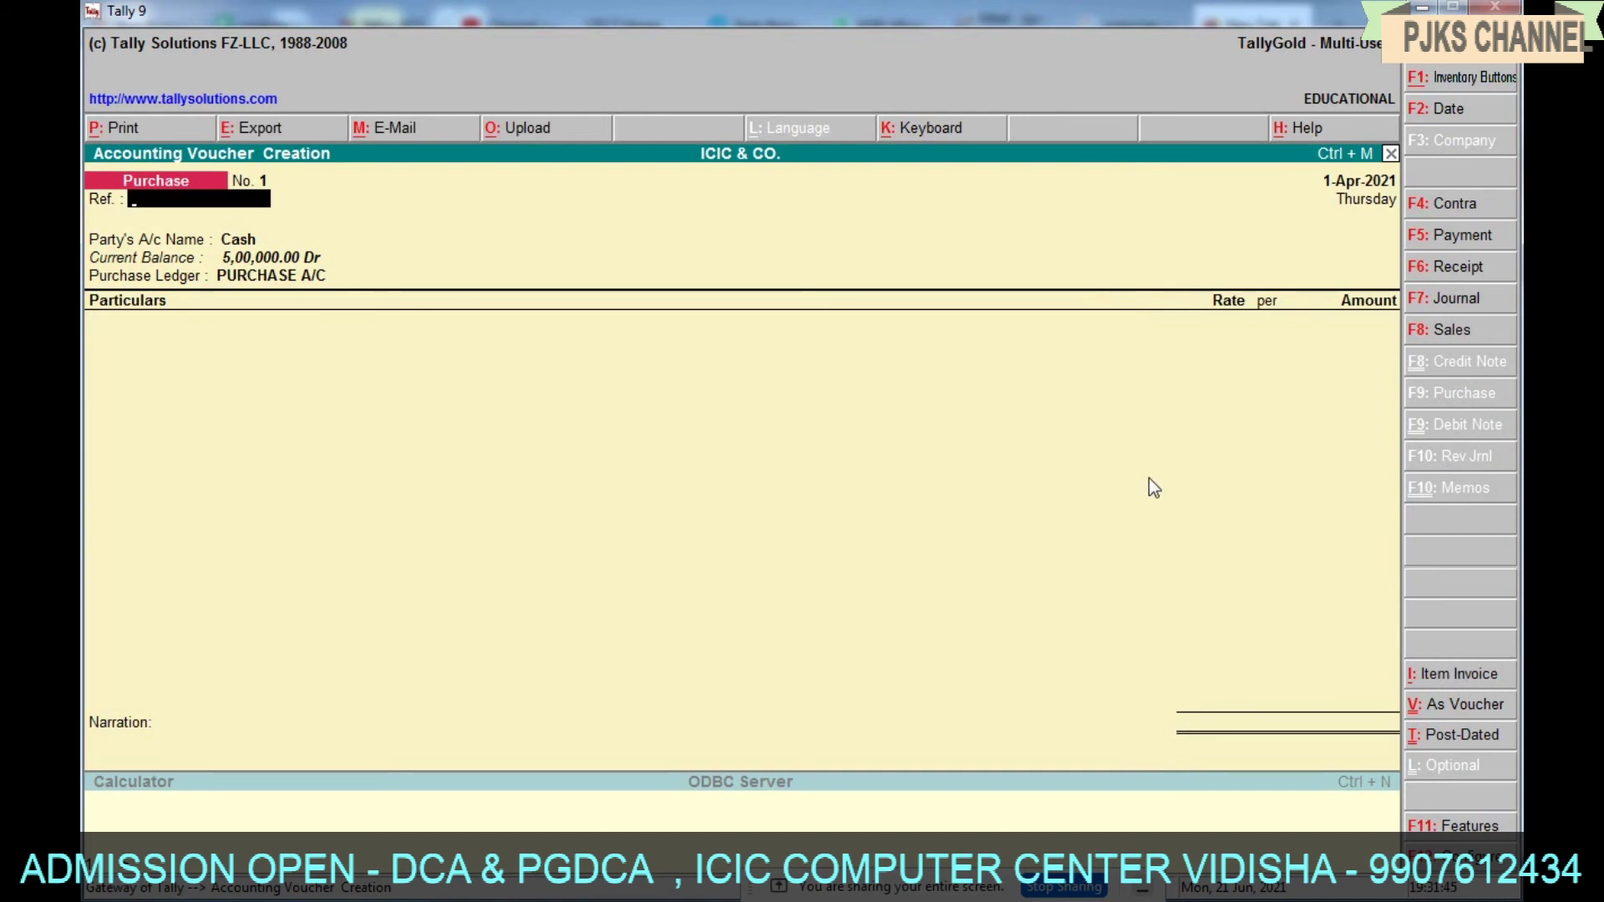
{"action": "key", "text": "Return"}
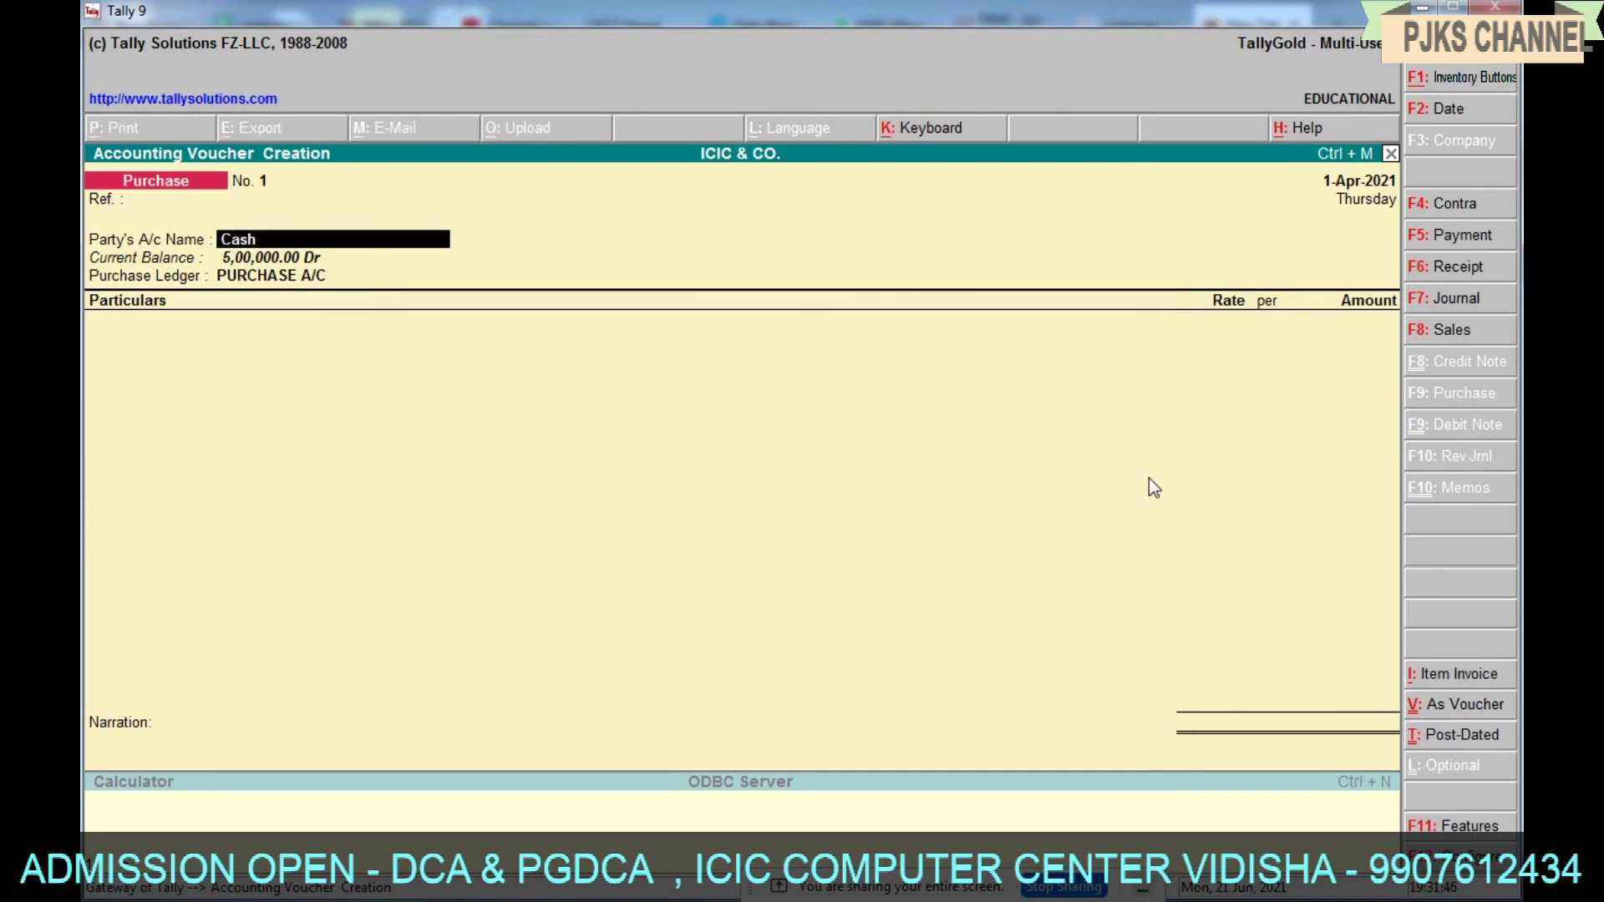
{"action": "key", "text": "Return"}
{"action": "key", "text": "Return"}
{"action": "key", "text": "Return"}
{"action": "key", "text": "Return"}
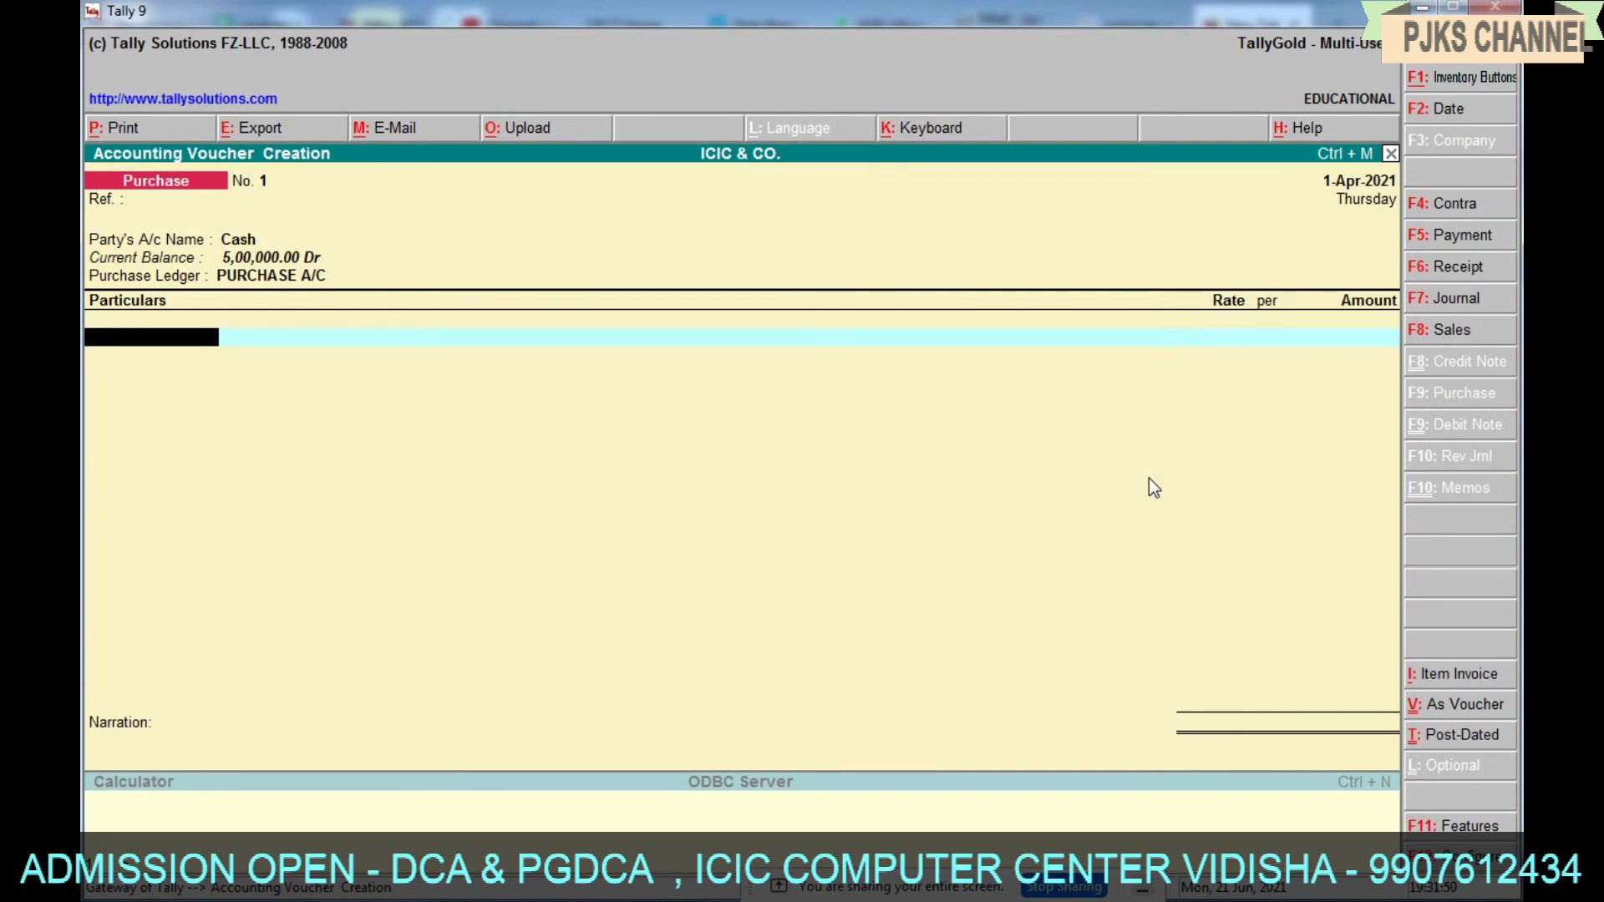
Enter PURCHASE A/C in the particulars of the purchase voucher with an amount of 15000 and end the item list.
{"action": "type", "text": "P"}
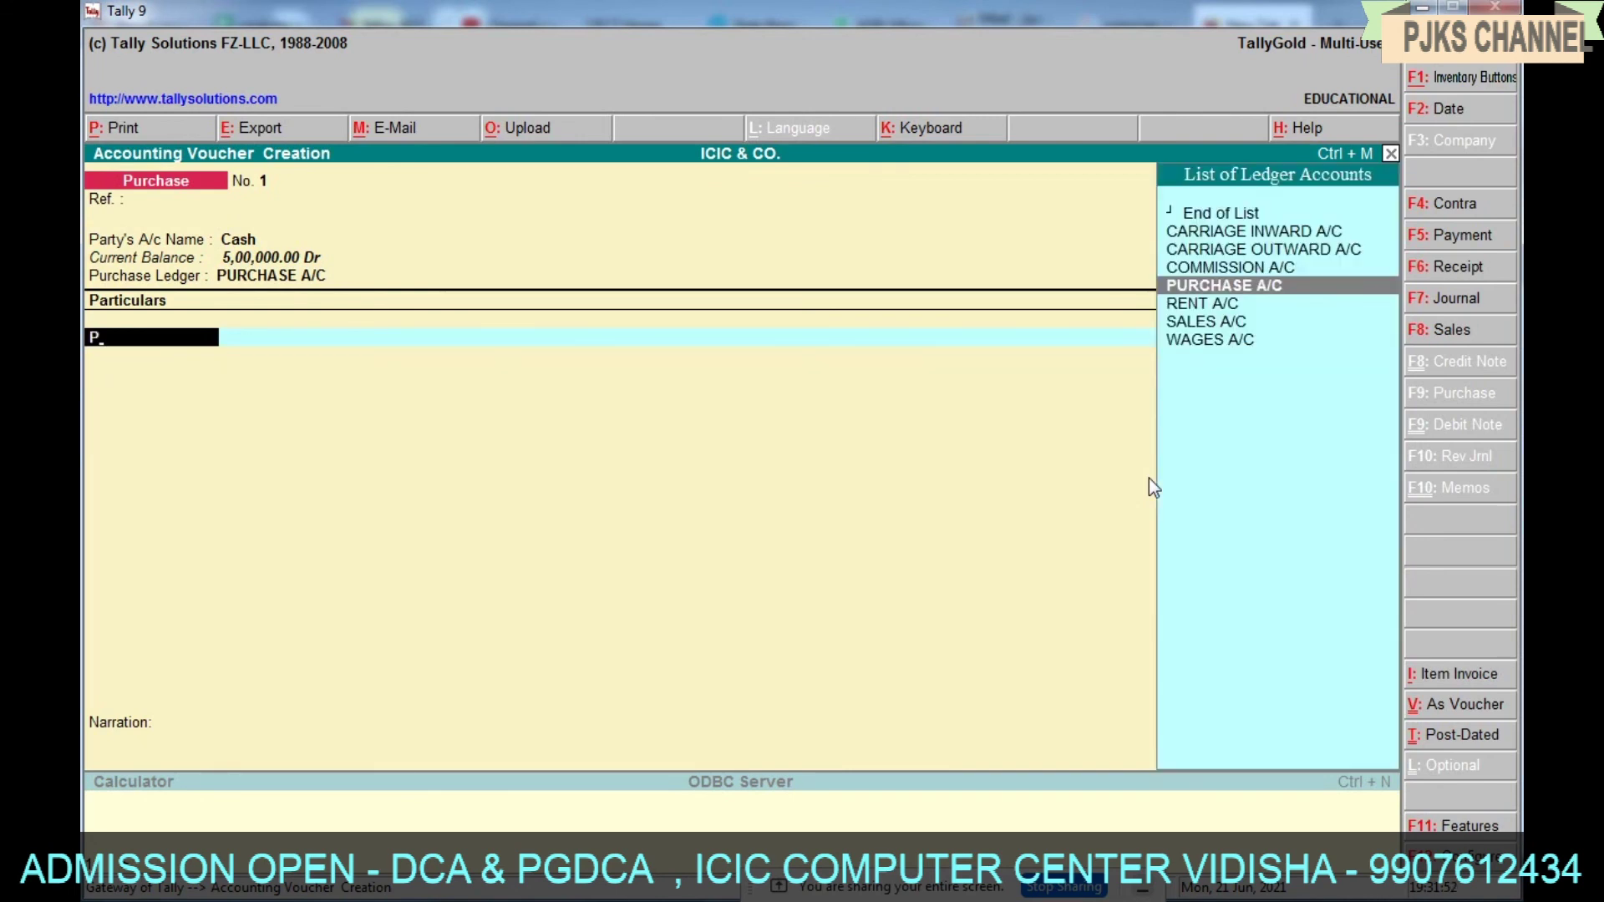
{"action": "key", "text": "Return"}
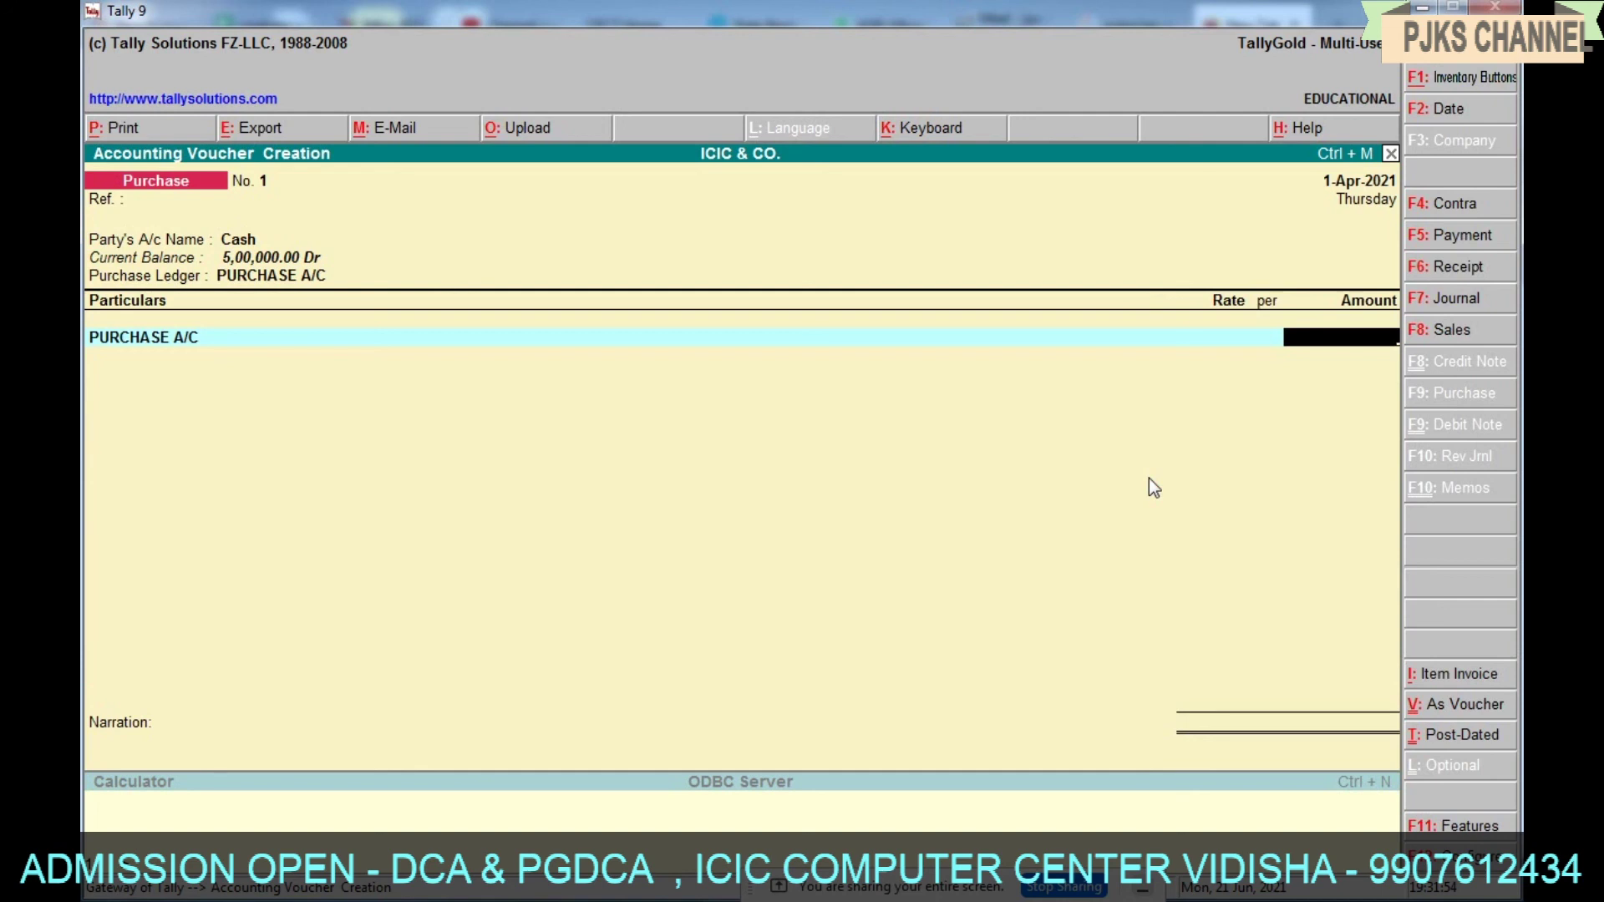
{"action": "type", "text": "15000"}
{"action": "key", "text": "Return"}
{"action": "key", "text": "Return"}
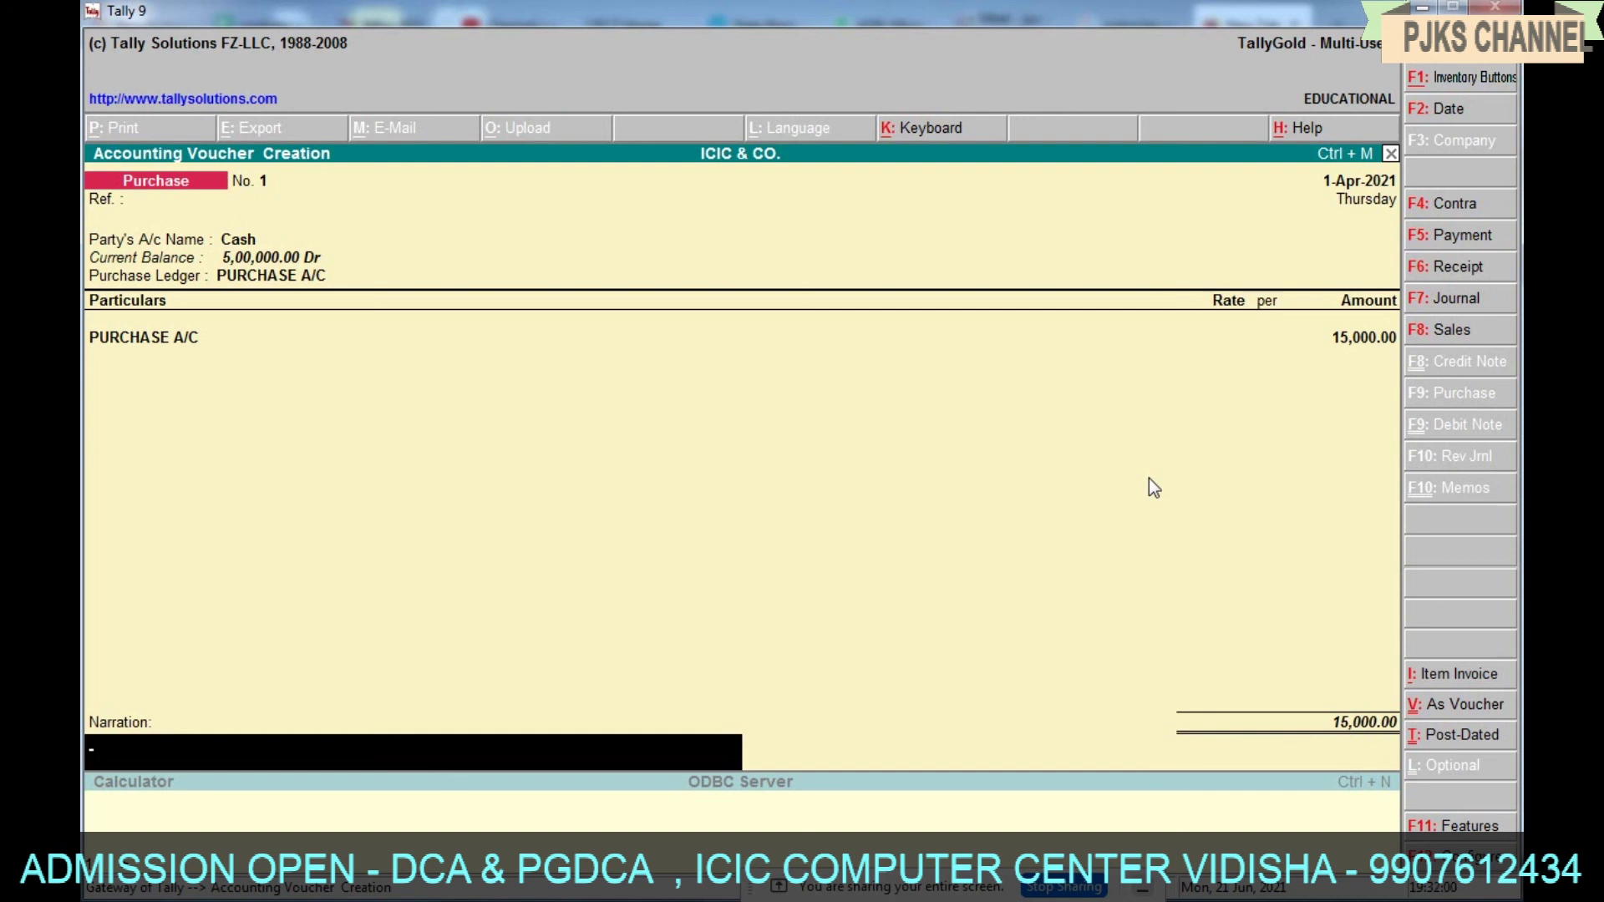
Save the purchase voucher with a blank narration and switch to a Sales voucher.
{"action": "key", "text": "Return"}
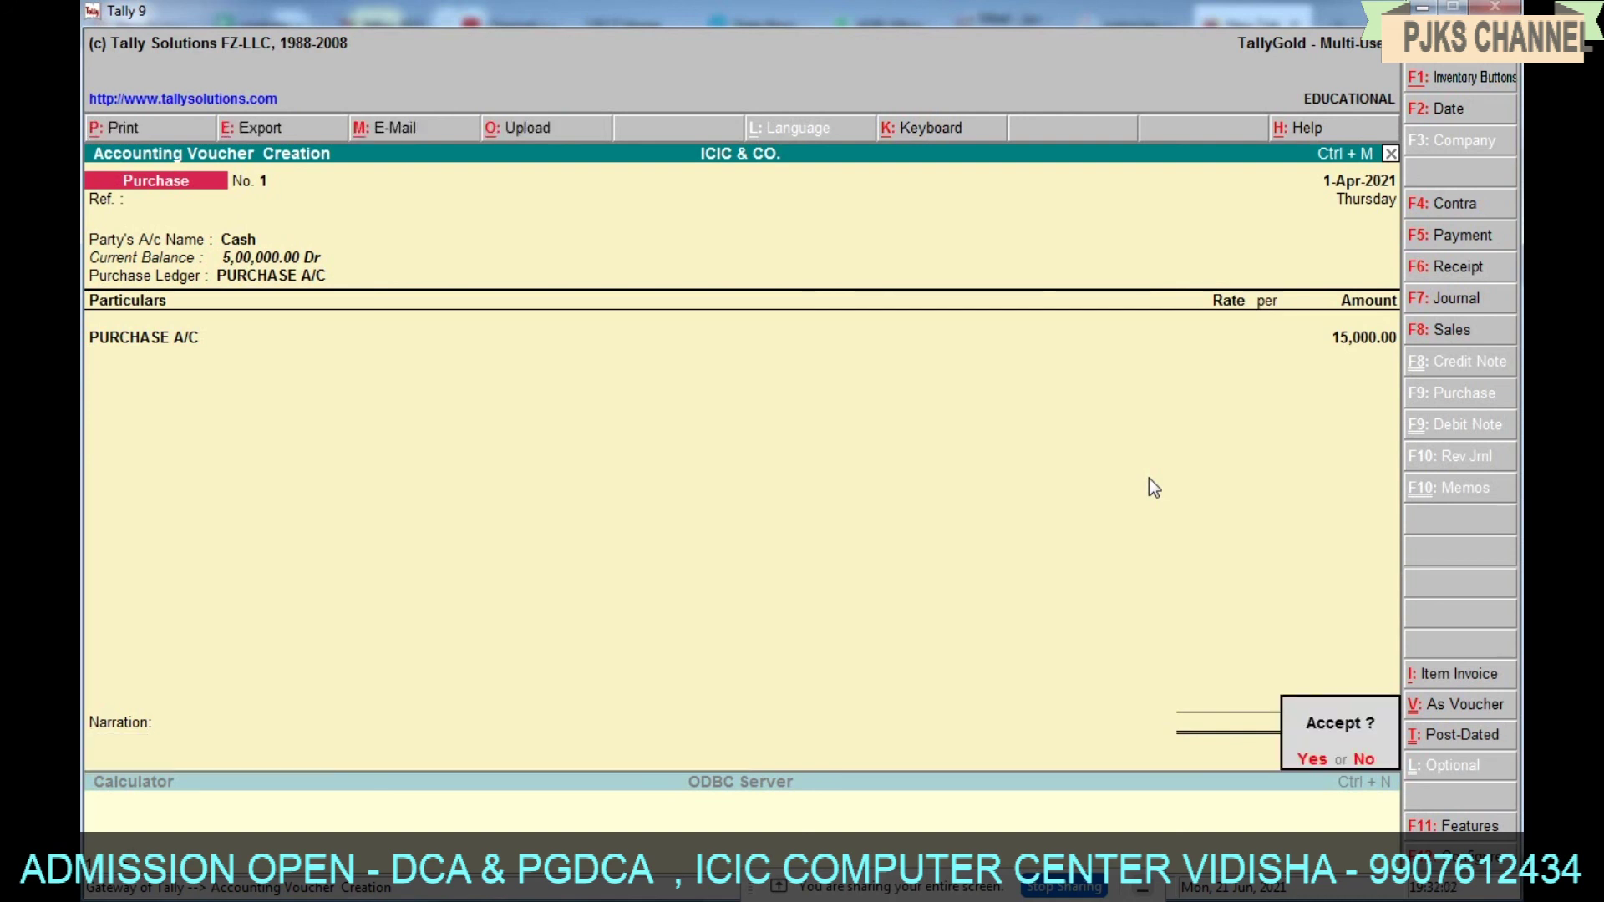
{"action": "key", "text": "Return"}
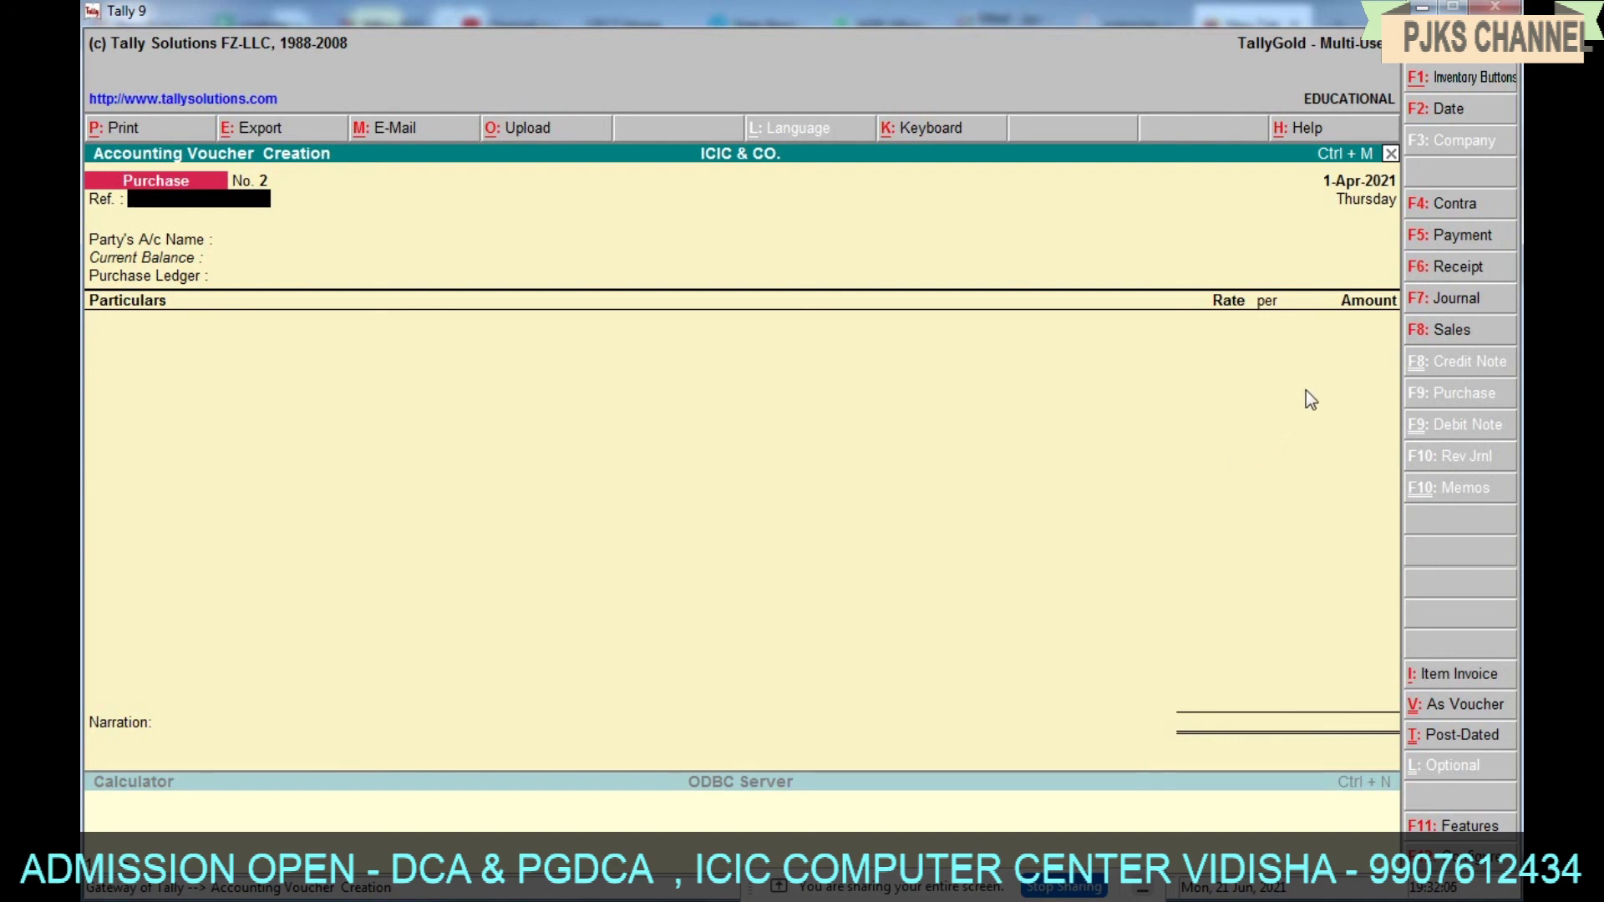
{"action": "left_click", "coordinate": [1446, 330]}
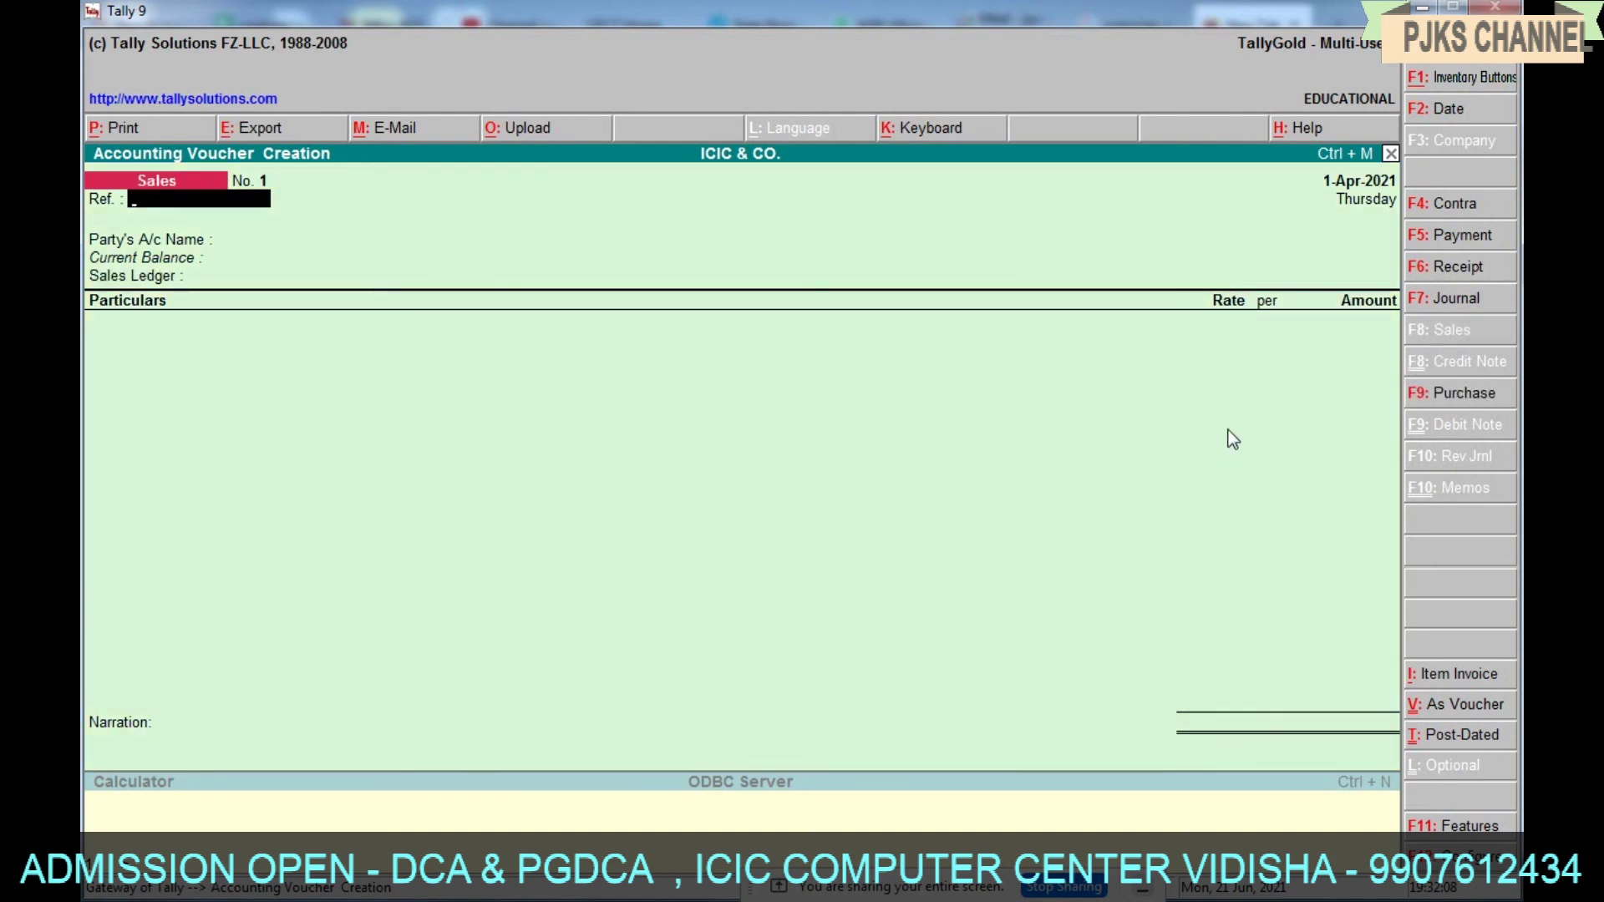
{"action": "key", "text": "Return"}
{"action": "key", "text": "Return"}
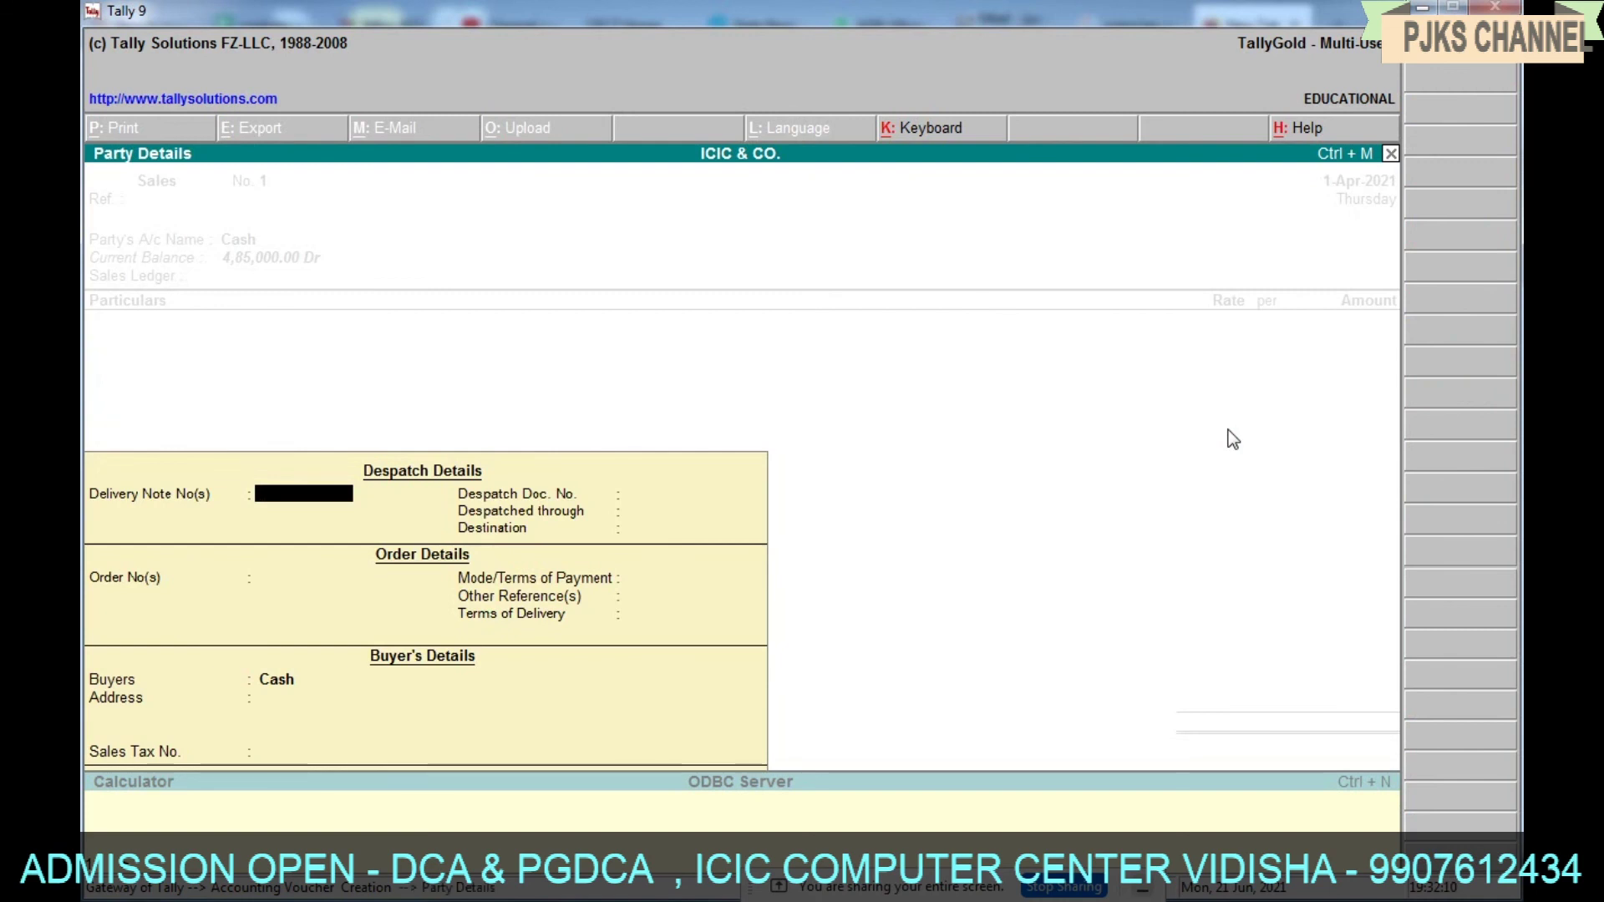
{"action": "key", "text": "Return"}
{"action": "key", "text": "Return"}
{"action": "key", "text": "Return"}
{"action": "key", "text": "Return"}
{"action": "key", "text": "Return"}
{"action": "key", "text": "Return"}
{"action": "key", "text": "Return"}
{"action": "key", "text": "Return"}
{"action": "key", "text": "Return"}
{"action": "key", "text": "Return"}
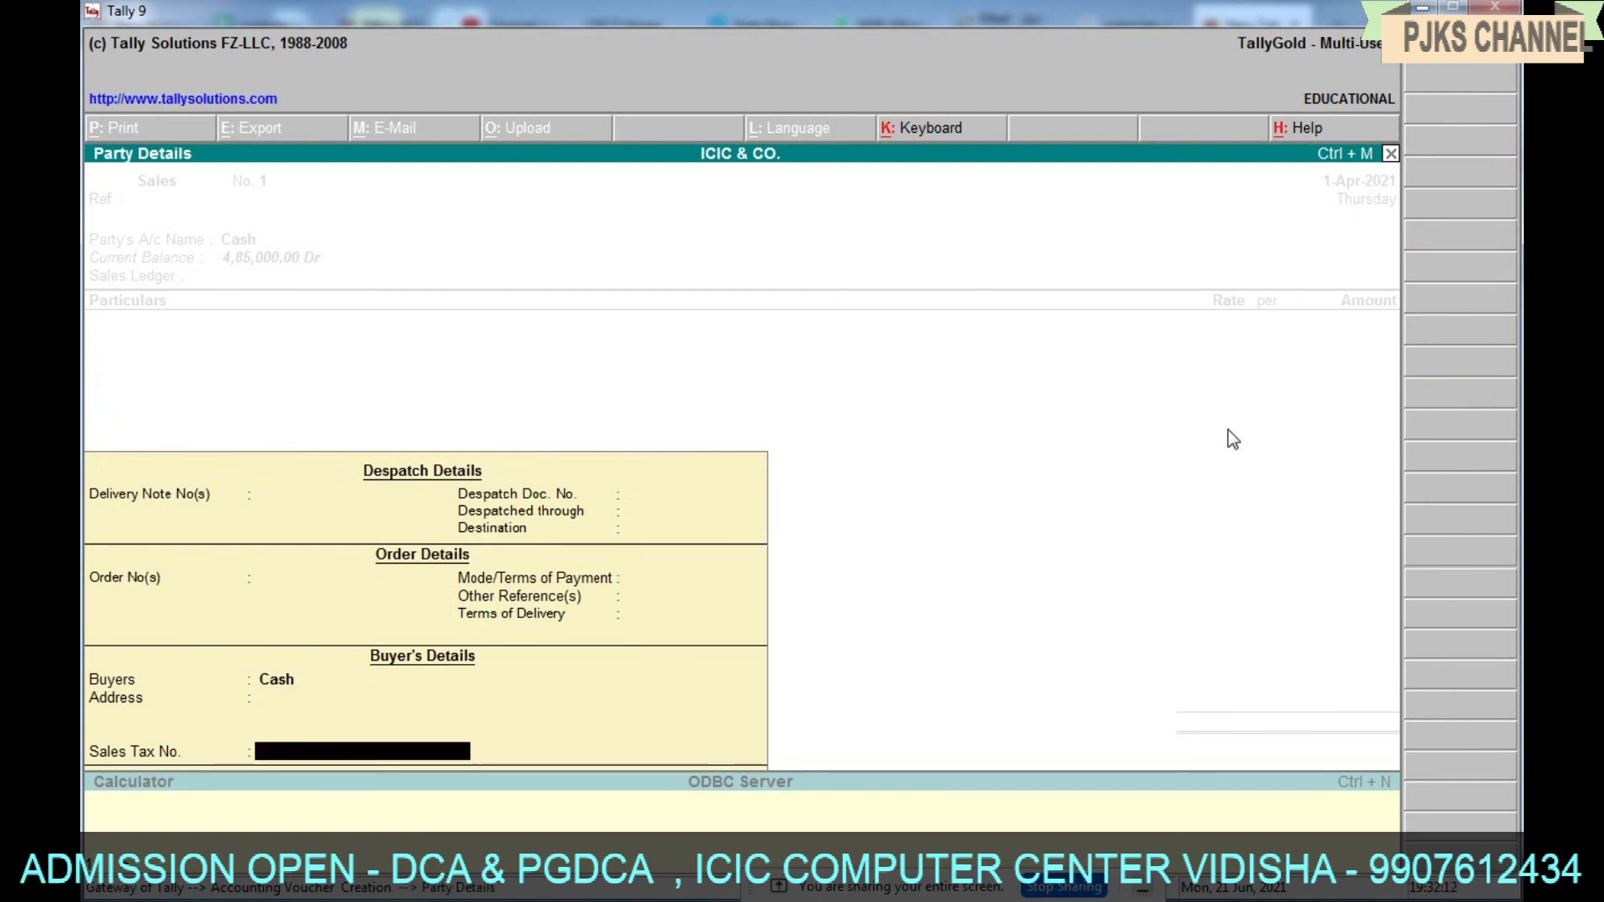
{"action": "key", "text": "Return"}
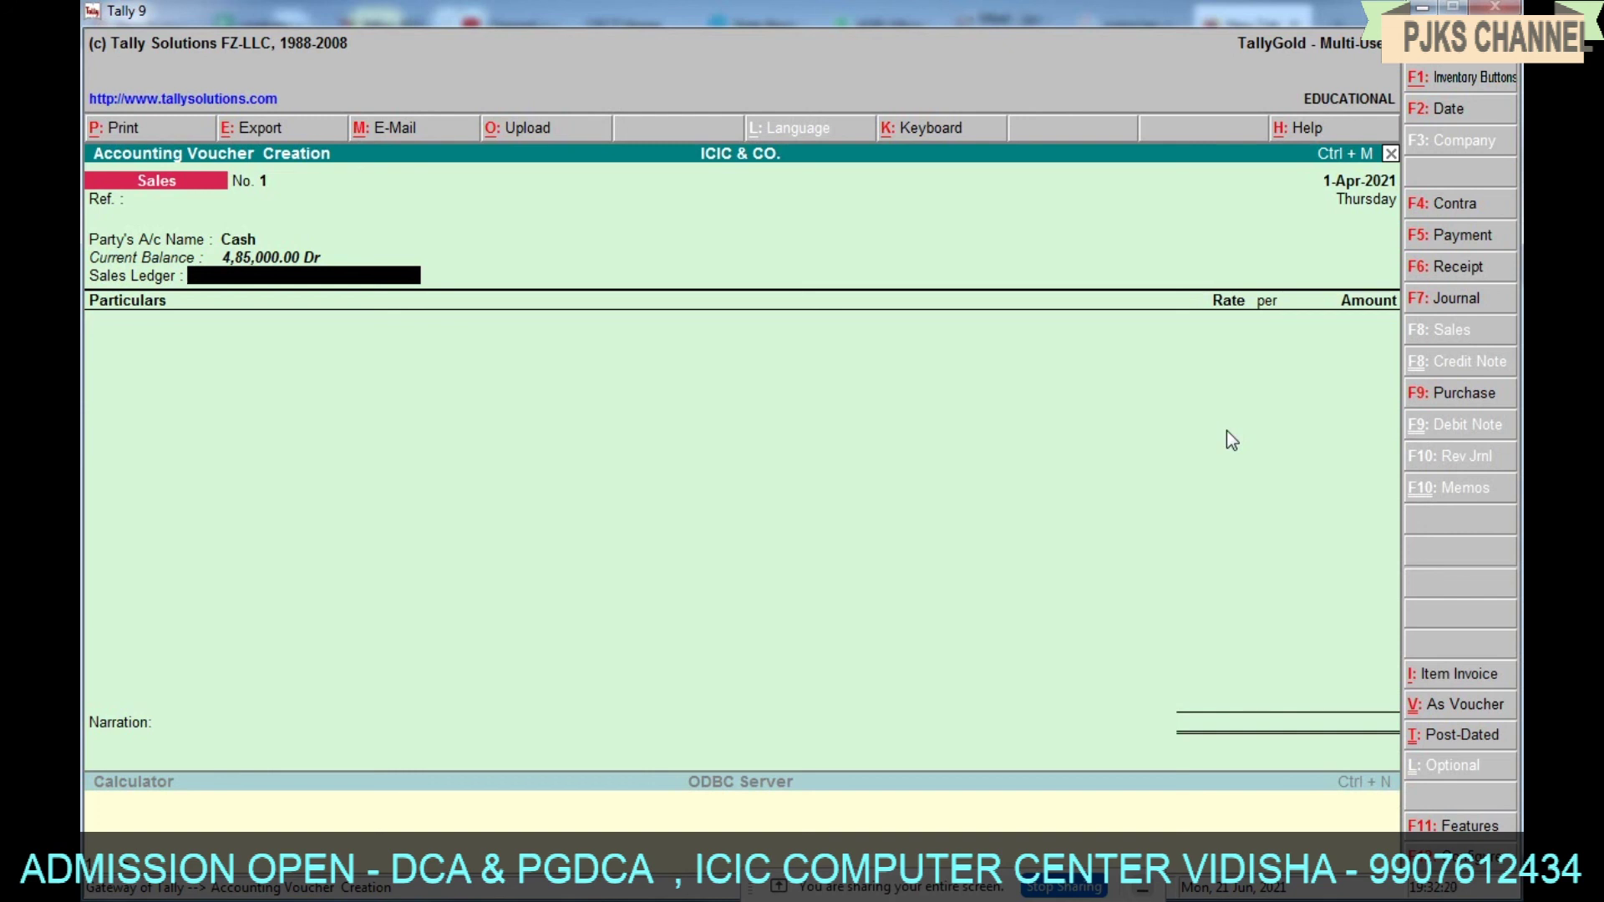
{"action": "key", "text": "BackSpace"}
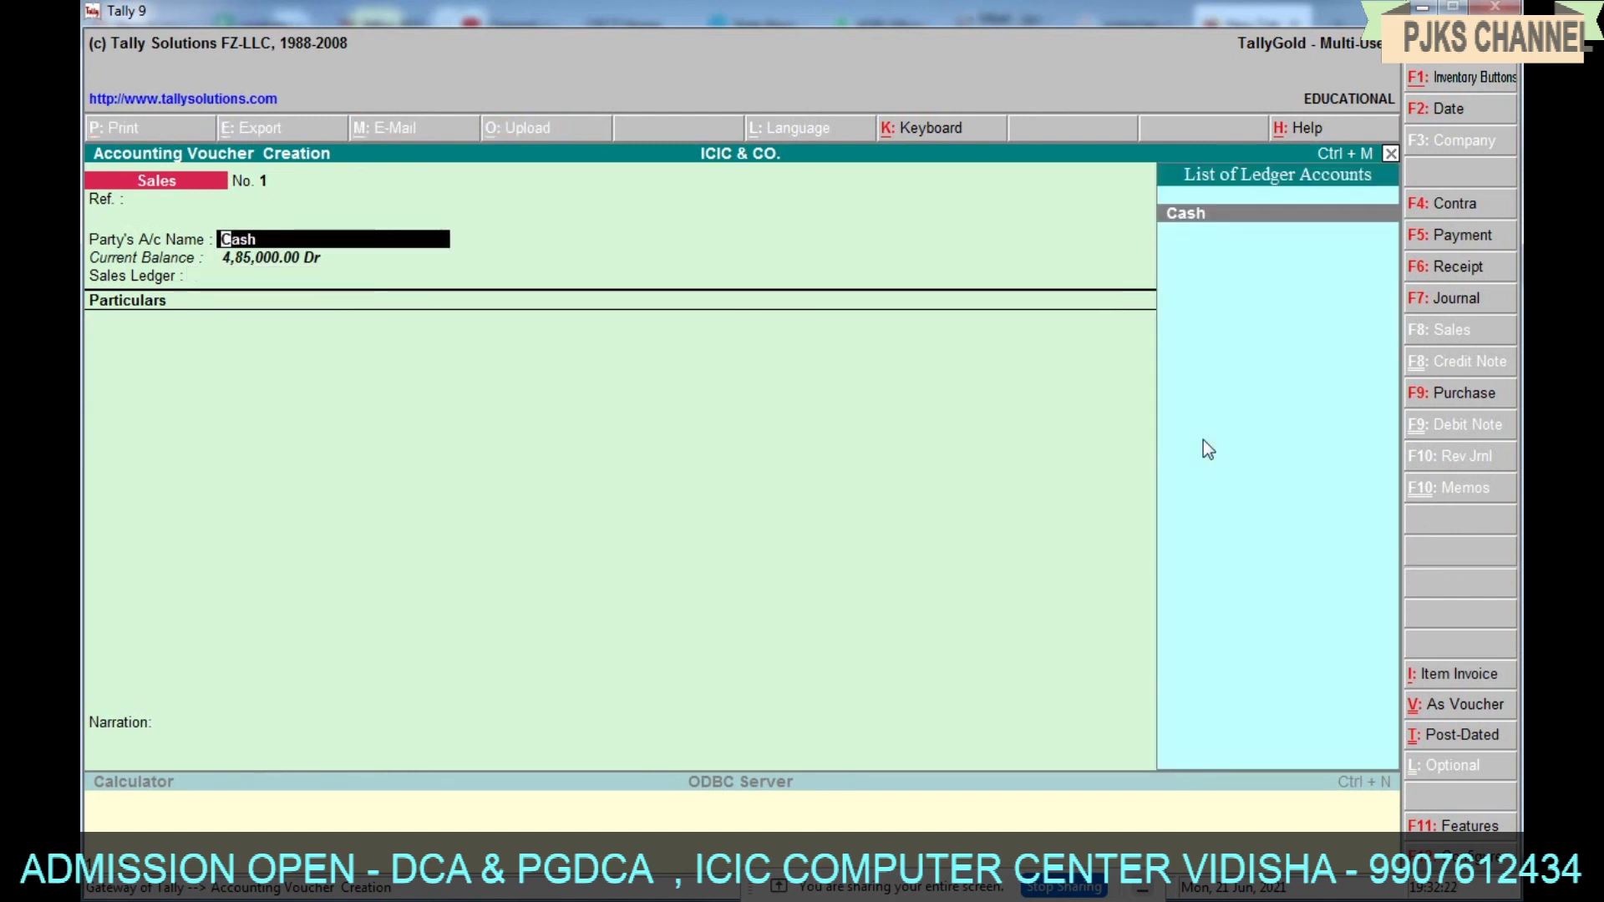
{"action": "key", "text": "Return"}
{"action": "key", "text": "Escape"}
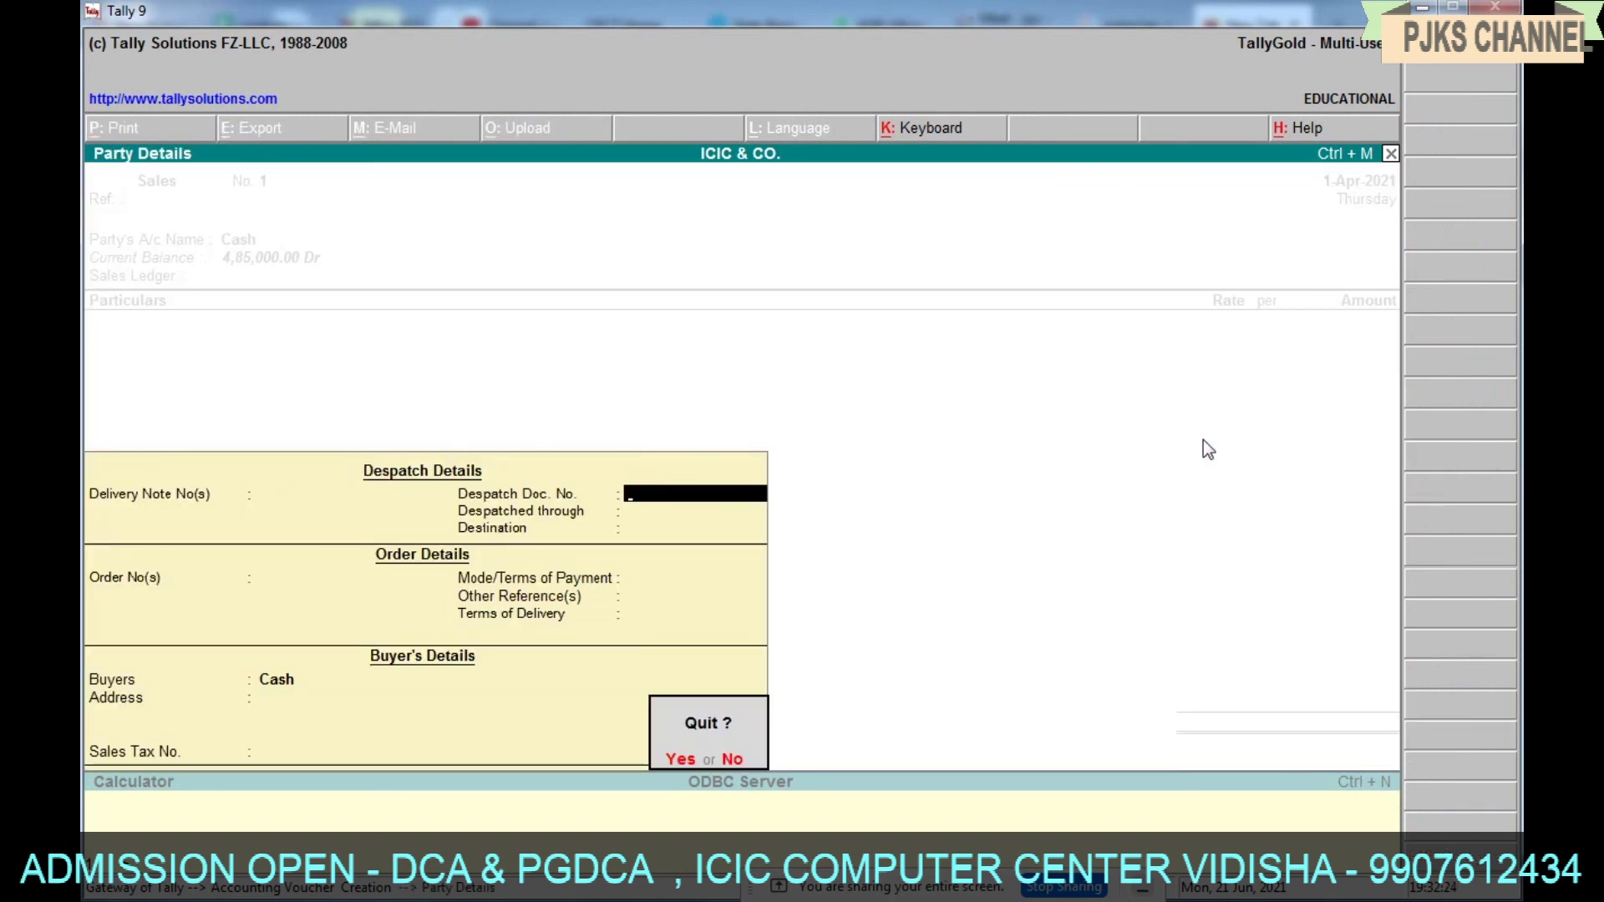
{"action": "key", "text": "y"}
Quit the unsaved Sales voucher and open the SALES A/C ledger for alteration from Accounts Info.
{"action": "key", "text": "Escape"}
{"action": "key", "text": "y"}
{"action": "key", "text": "Escape"}
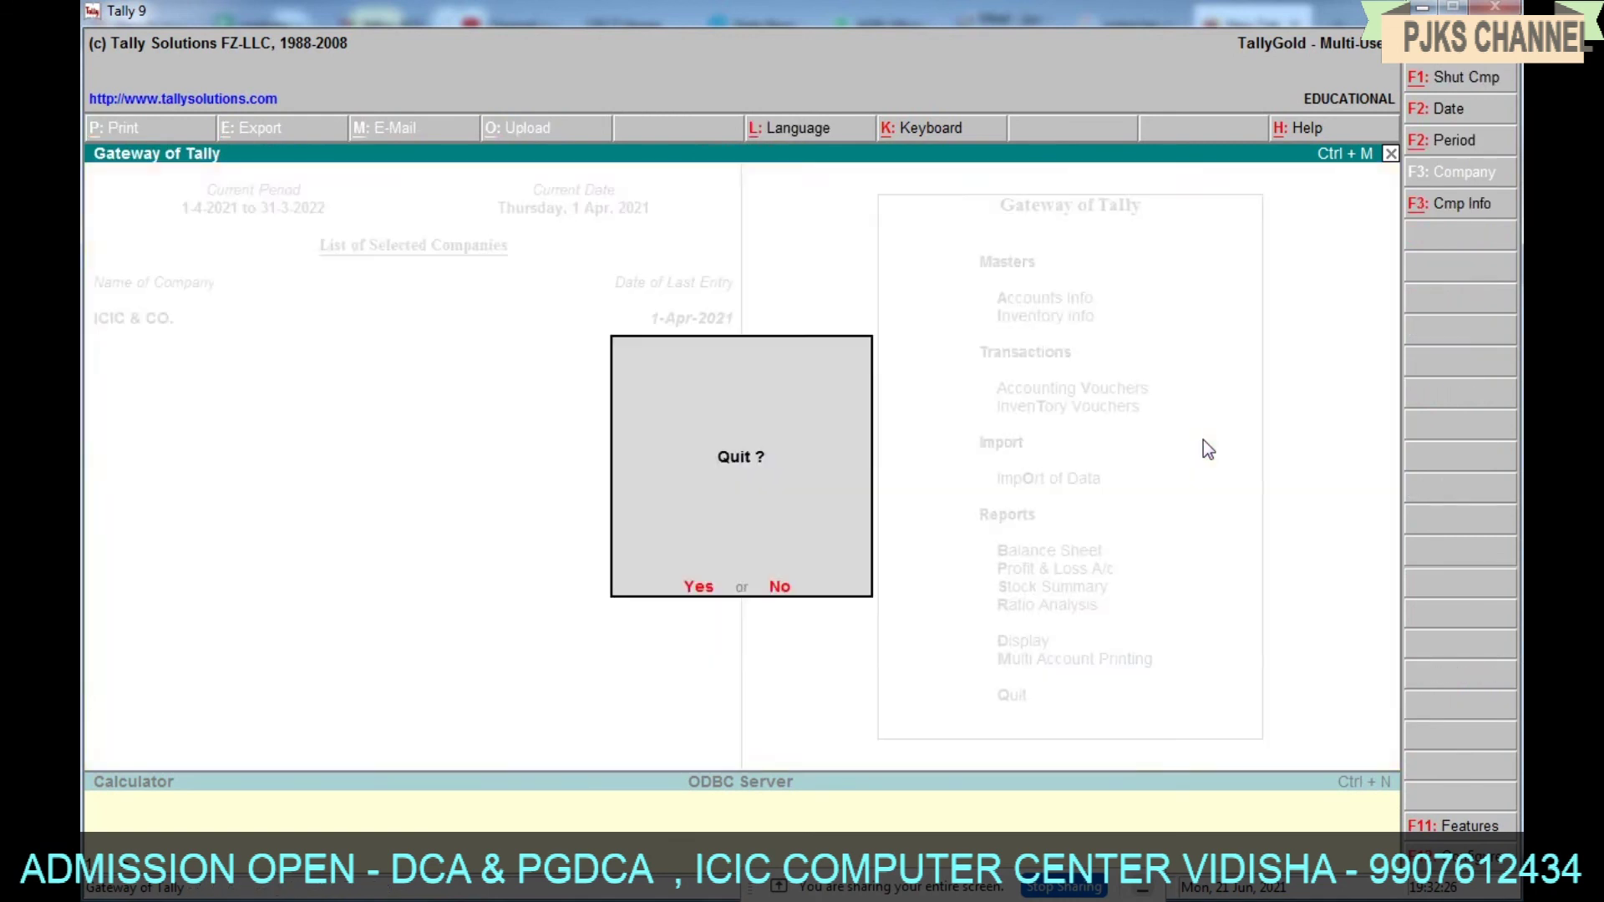
{"action": "key", "text": "n"}
{"action": "type", "text": "alas"}
{"action": "key", "text": "Return"}
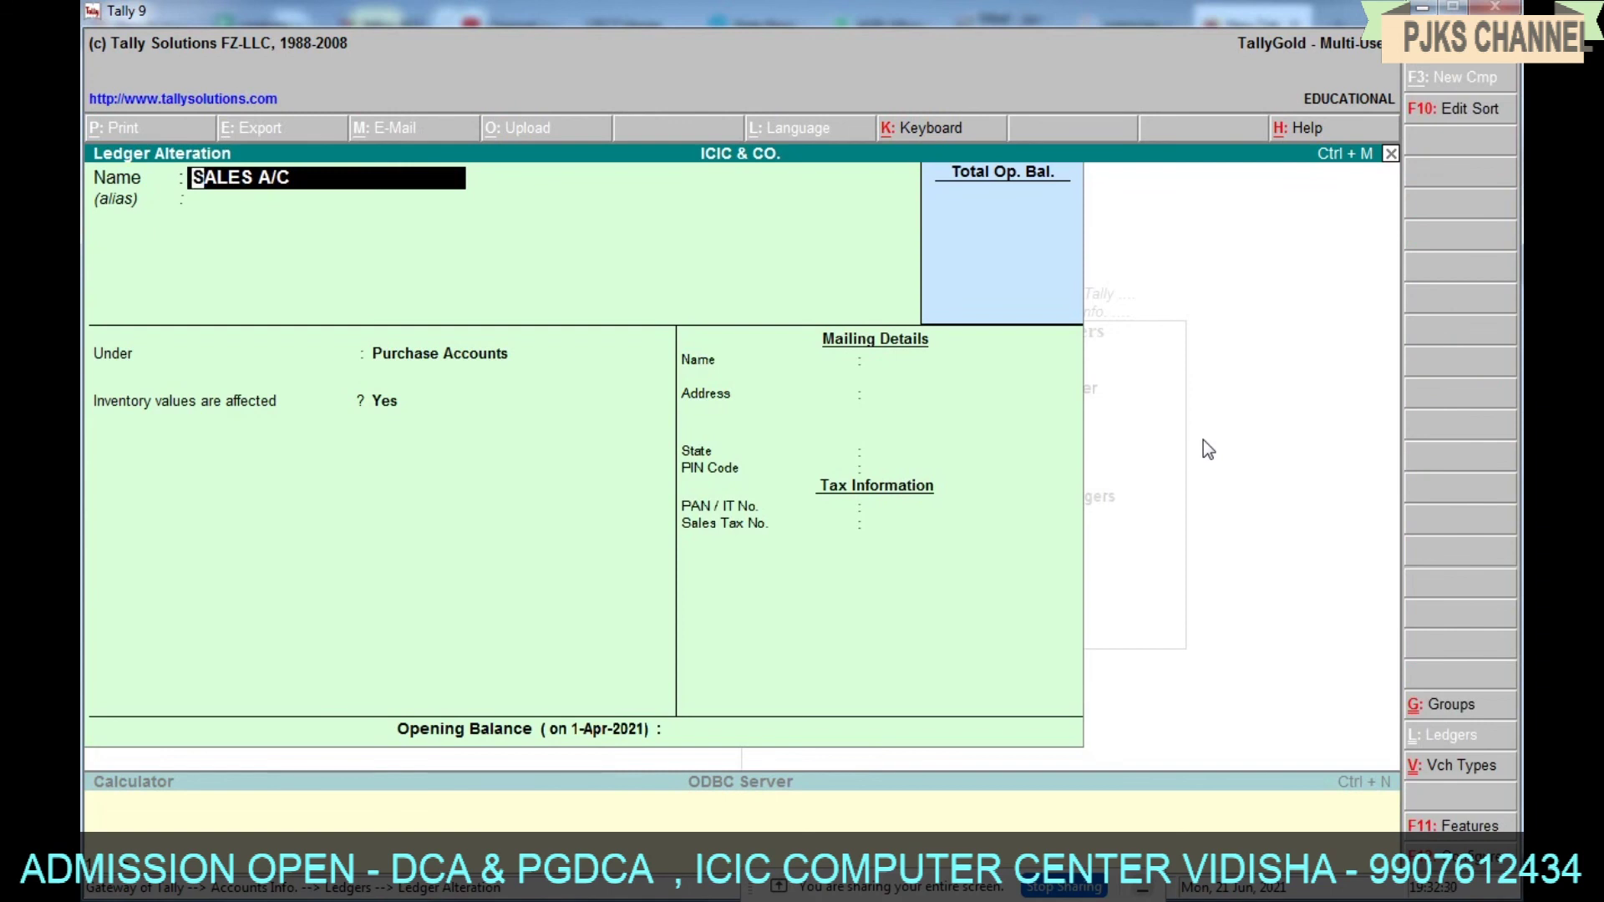
Place the SALES A/C ledger under the Sales Accounts group and save the altered ledger.
{"action": "key", "text": "Return"}
{"action": "key", "text": "Return"}
{"action": "type", "text": "S"}
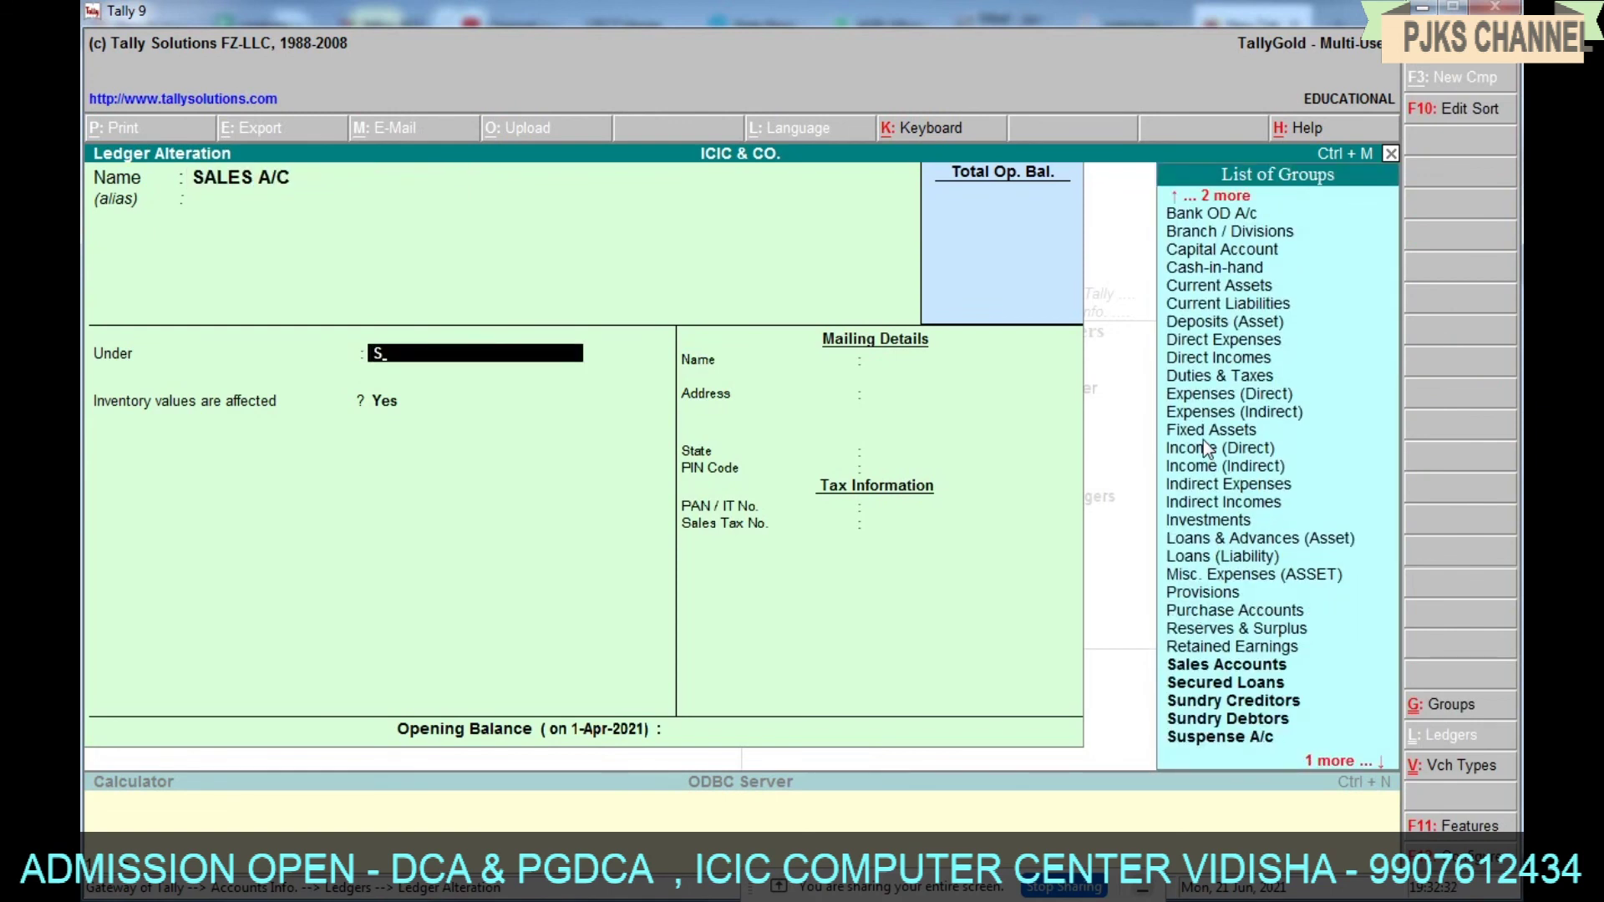
{"action": "key", "text": "Return"}
{"action": "key", "text": "Return"}
{"action": "key", "text": "Return"}
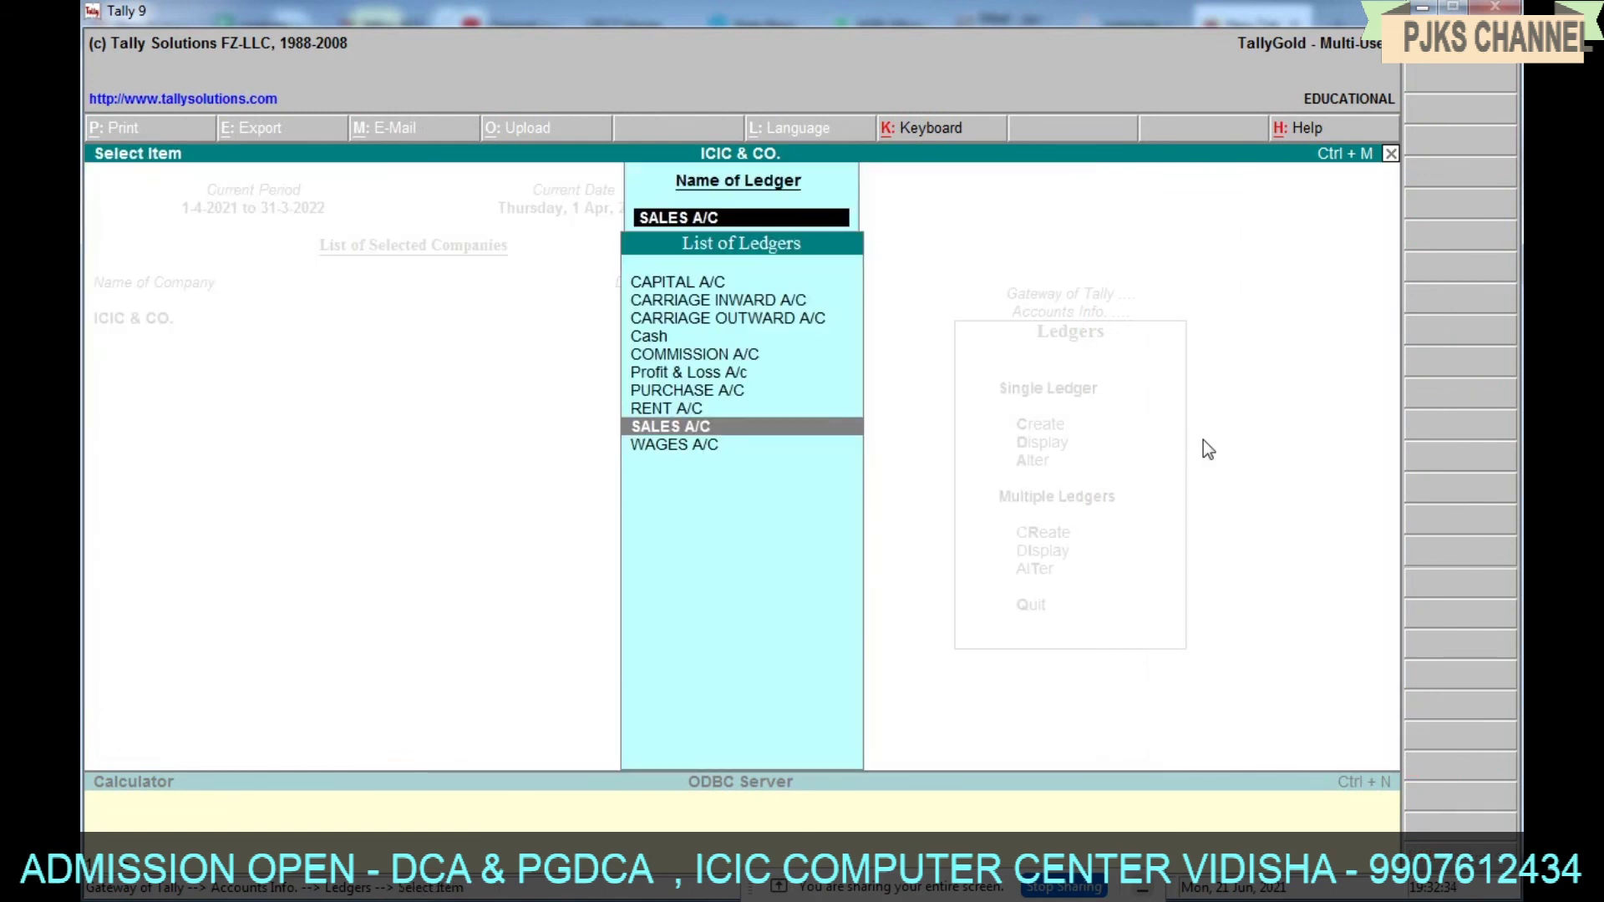
Leave ledger alteration and start a new Sales voucher in Accounting Vouchers with a blank reference.
{"action": "key", "text": "Escape"}
{"action": "key", "text": "Escape"}
{"action": "key", "text": "Escape"}
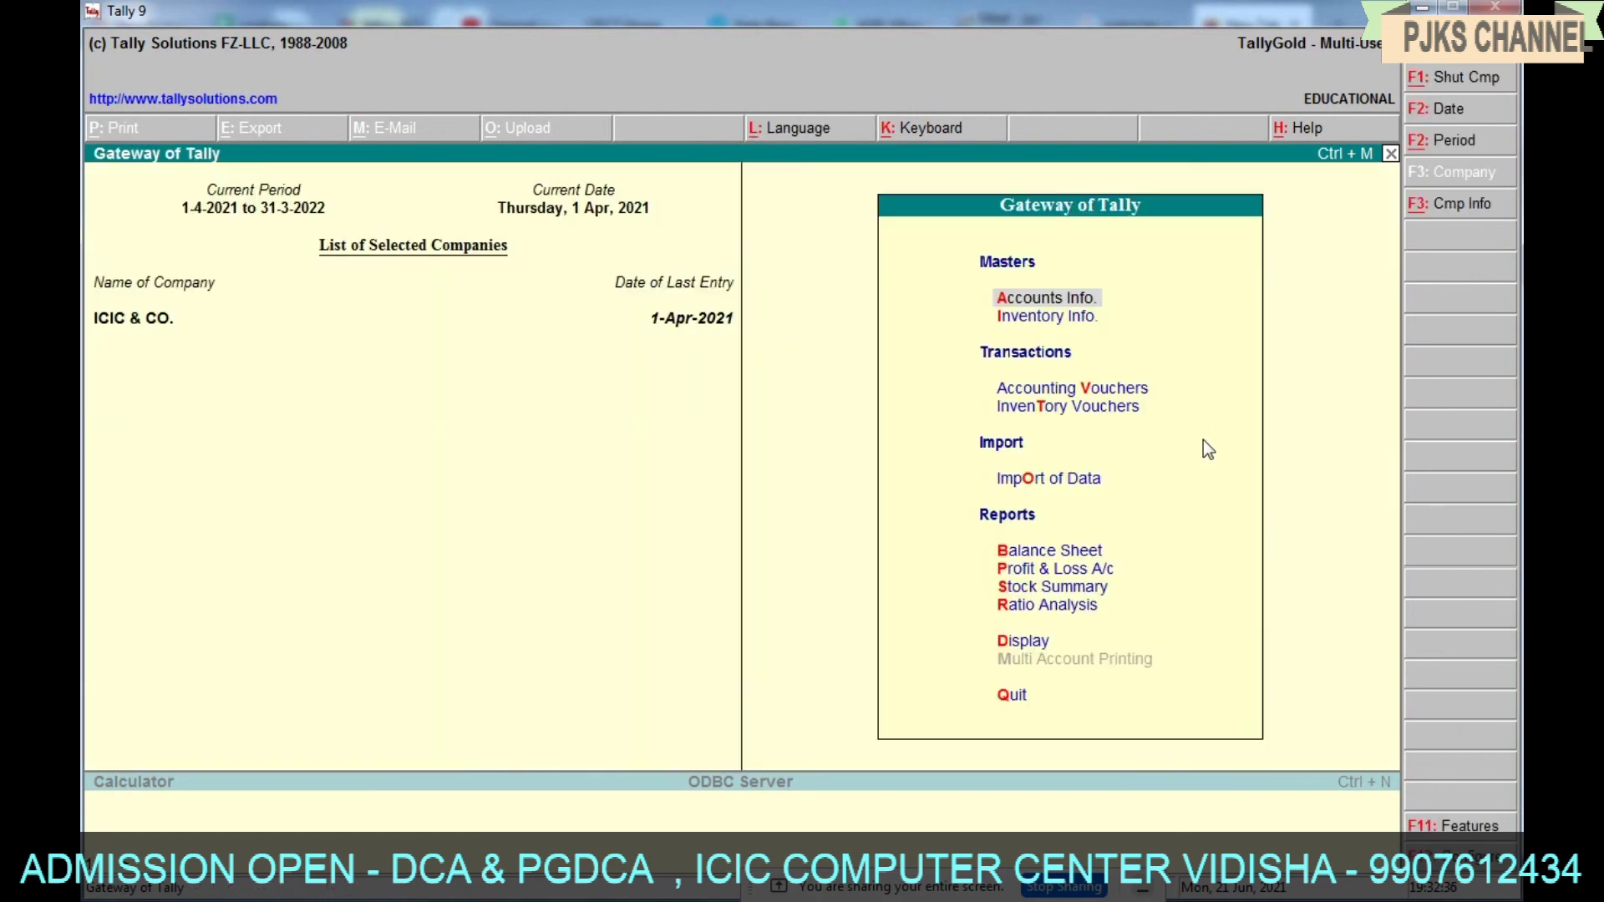
{"action": "key", "text": "v"}
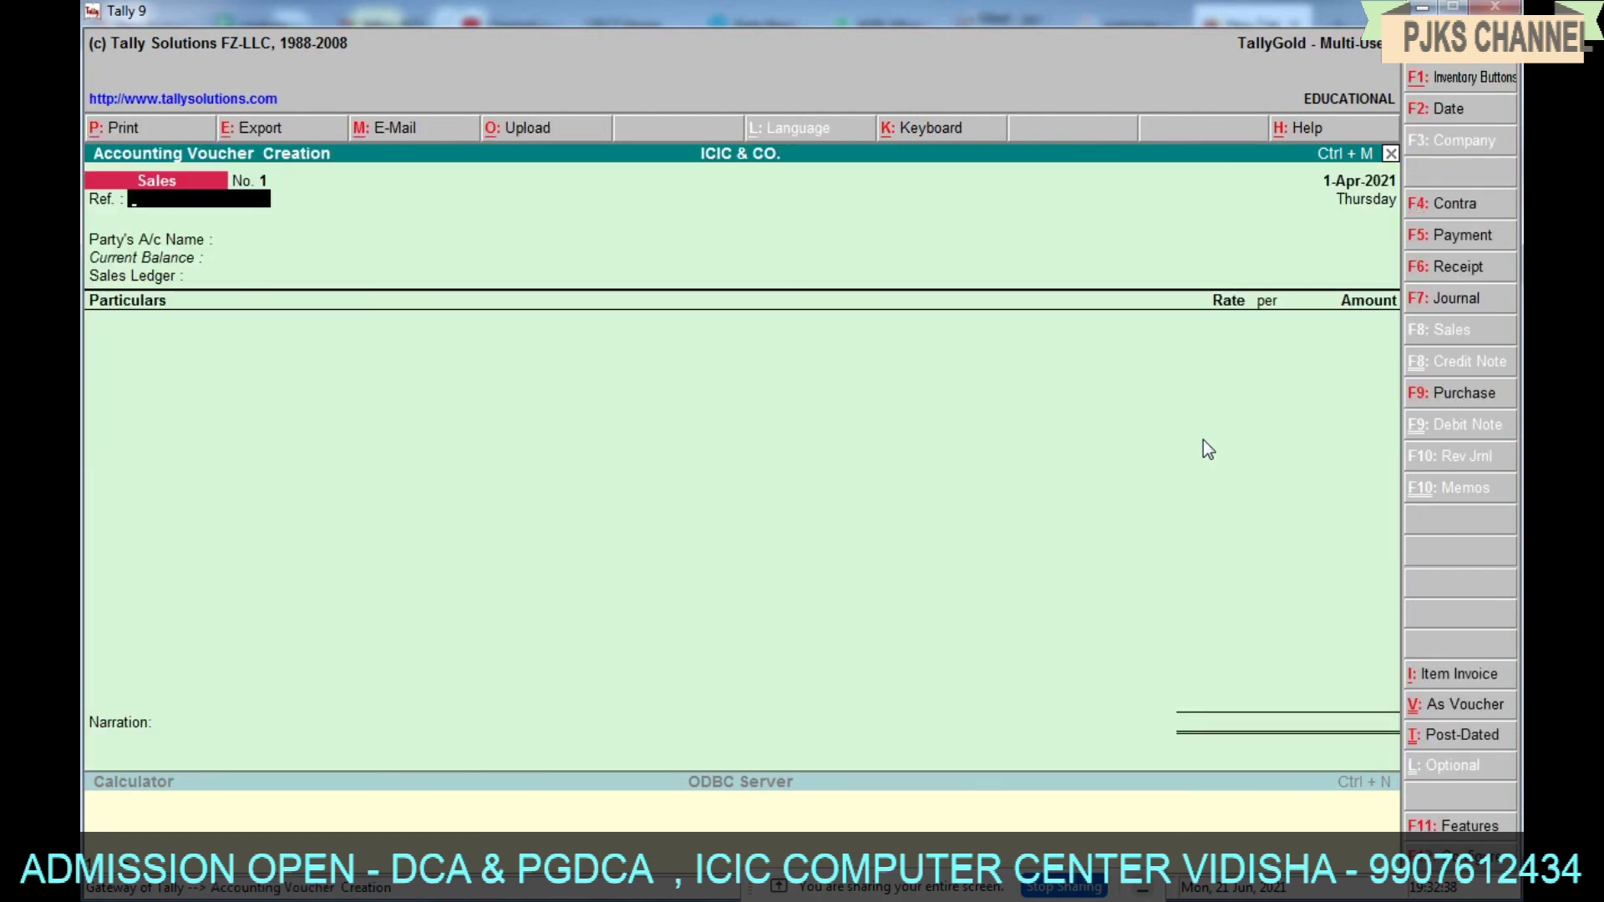
{"action": "key", "text": "Return"}
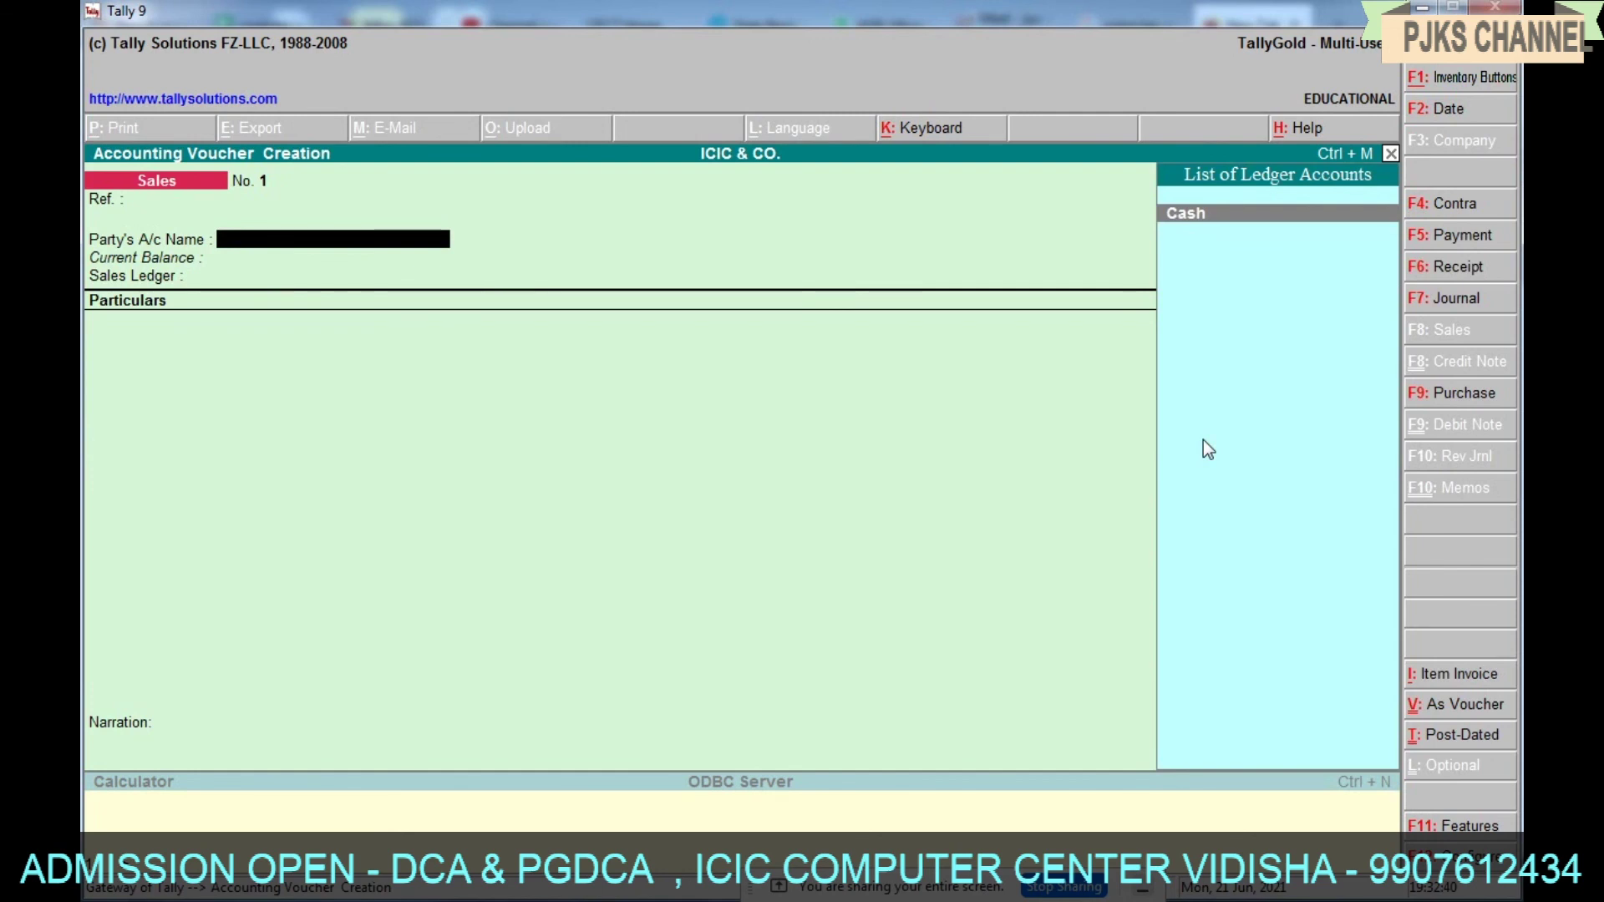
Set Cash as the party account with blank party details and SALES A/C as the sales ledger.
{"action": "key", "text": "Return"}
{"action": "key", "text": "Return"}
{"action": "key", "text": "Return"}
{"action": "key", "text": "Return"}
{"action": "key", "text": "Return"}
{"action": "key", "text": "Return"}
{"action": "key", "text": "Return"}
{"action": "key", "text": "Return"}
{"action": "key", "text": "Return"}
{"action": "key", "text": "Return"}
{"action": "key", "text": "Return"}
{"action": "key", "text": "Return"}
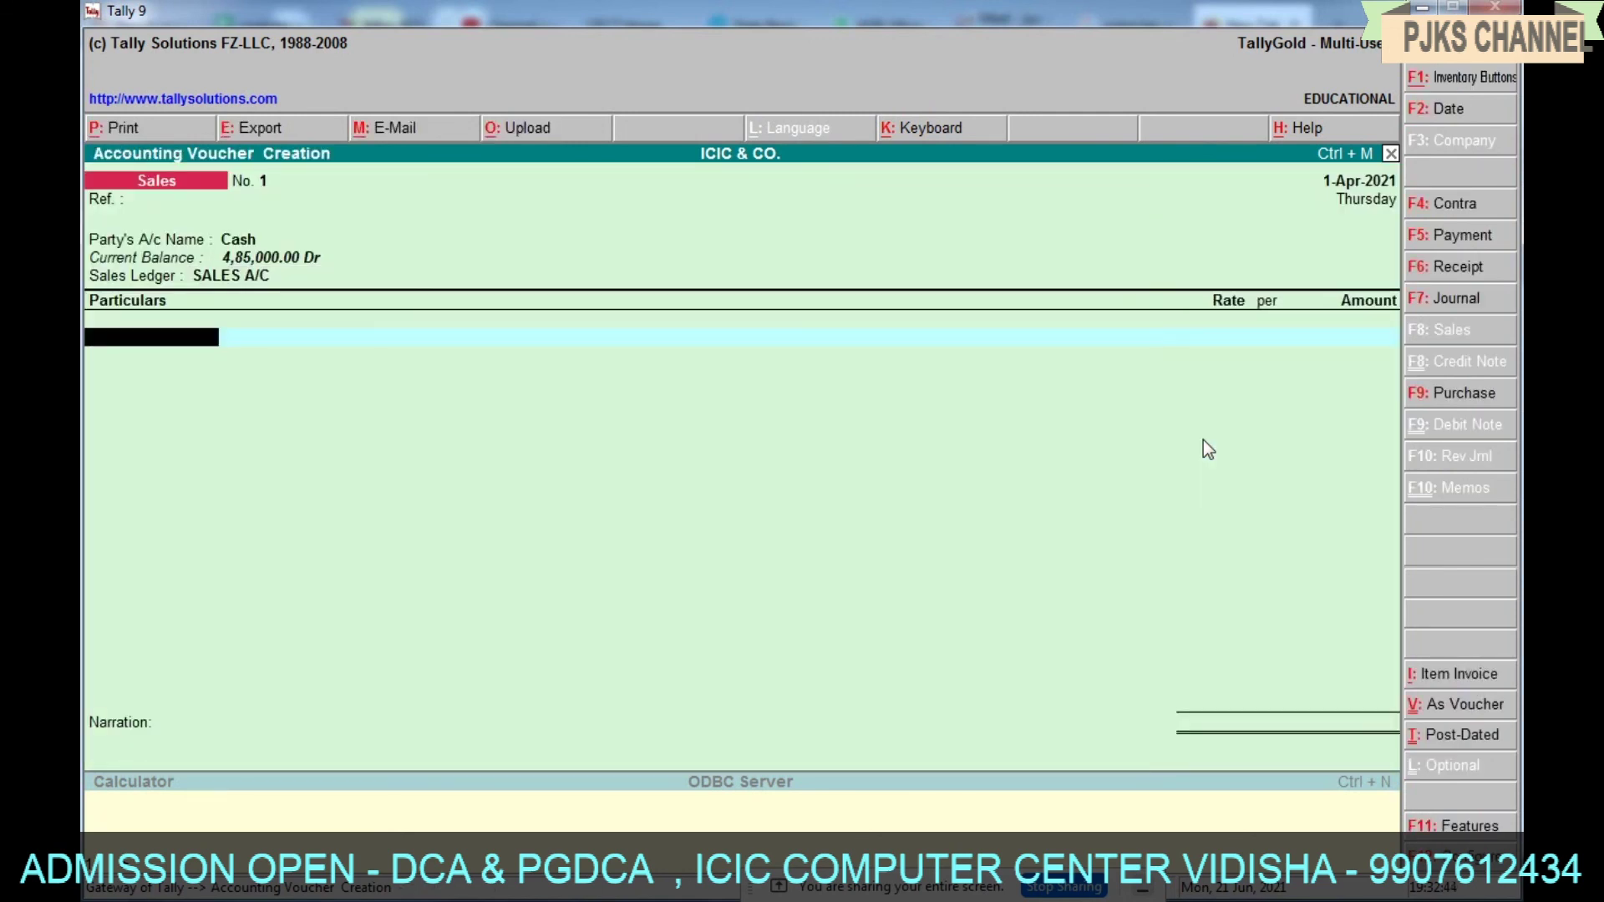
Enter SALES A/C in the particulars with an amount of 50000 and save the sales voucher with a blank narration.
{"action": "type", "text": "S"}
{"action": "key", "text": "Up"}
{"action": "key", "text": "Down"}
{"action": "key", "text": "Return"}
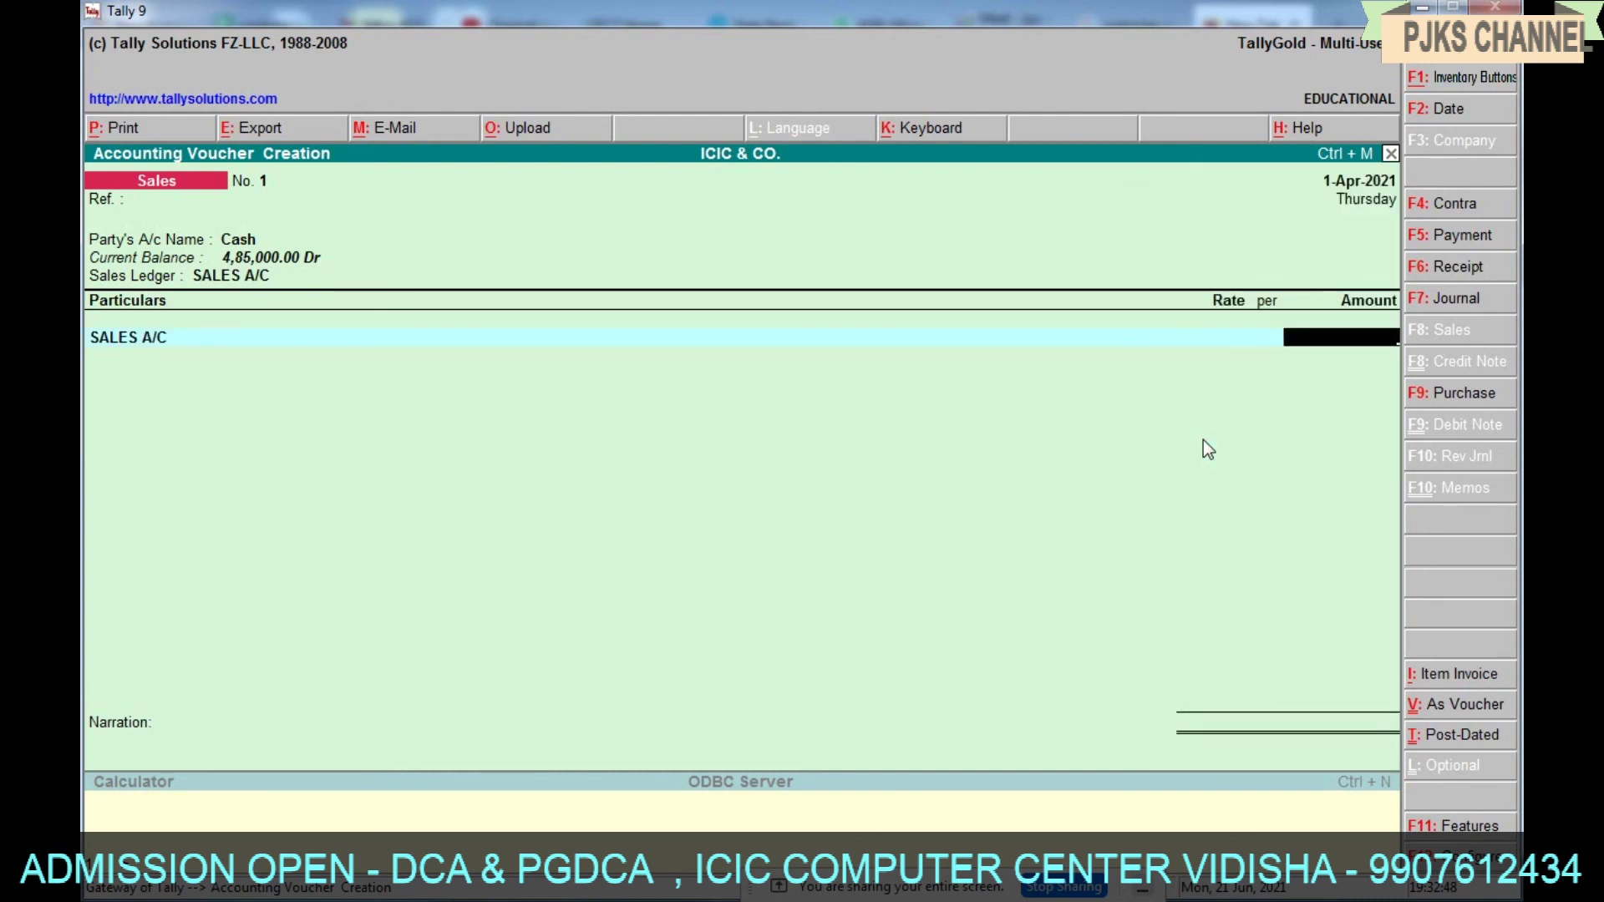
{"action": "type", "text": "50"}
{"action": "type", "text": "000"}
{"action": "key", "text": "Return"}
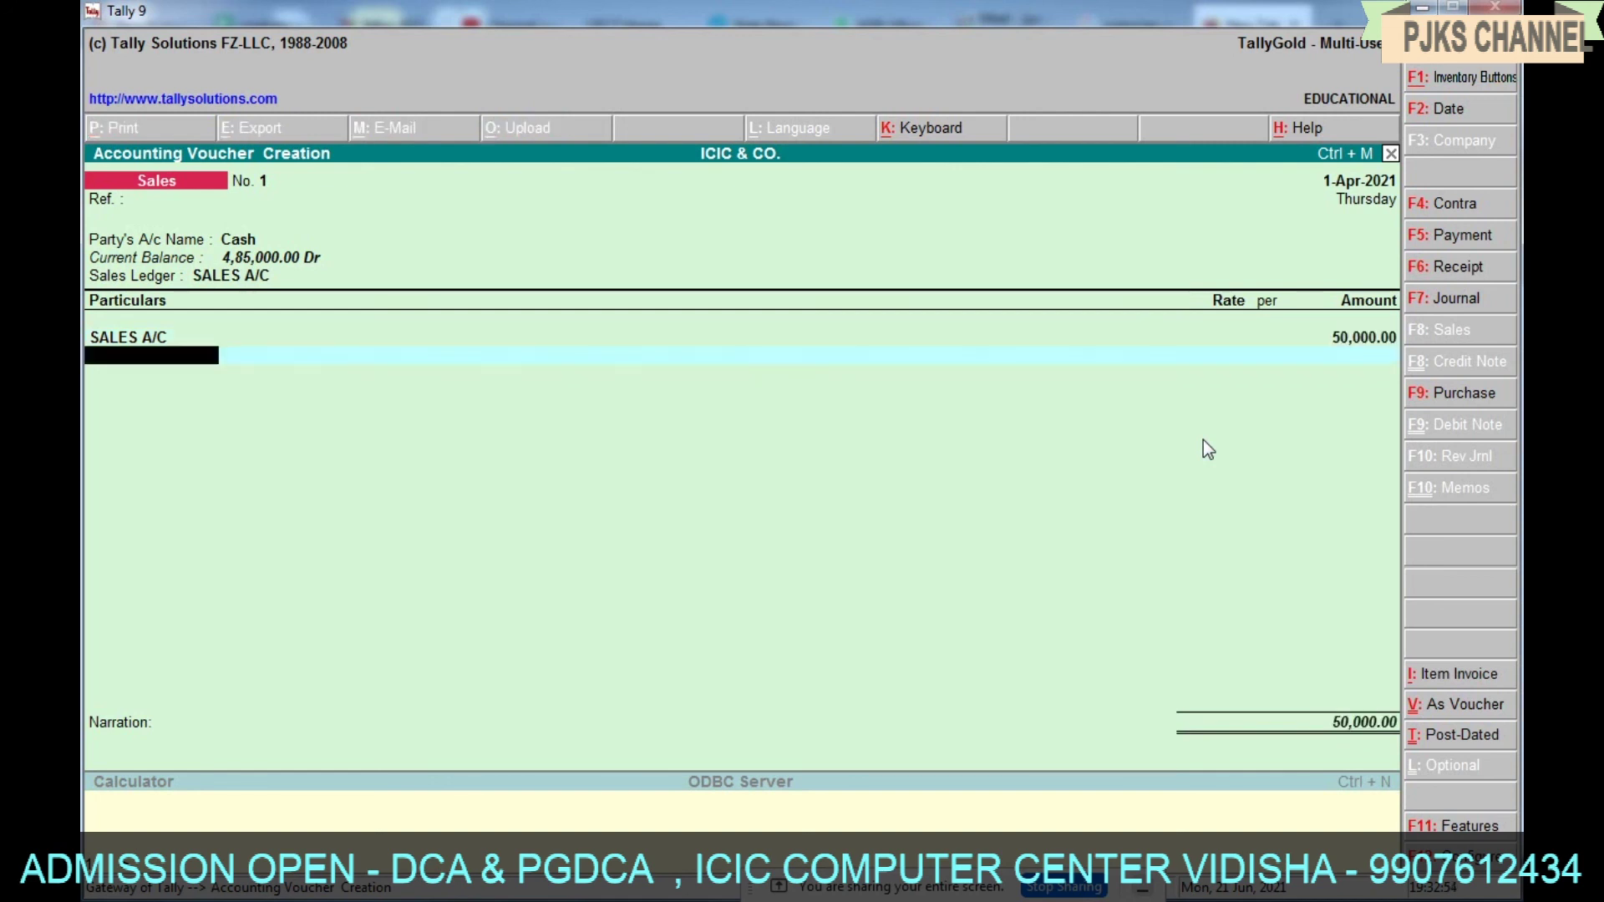
{"action": "key", "text": "Return"}
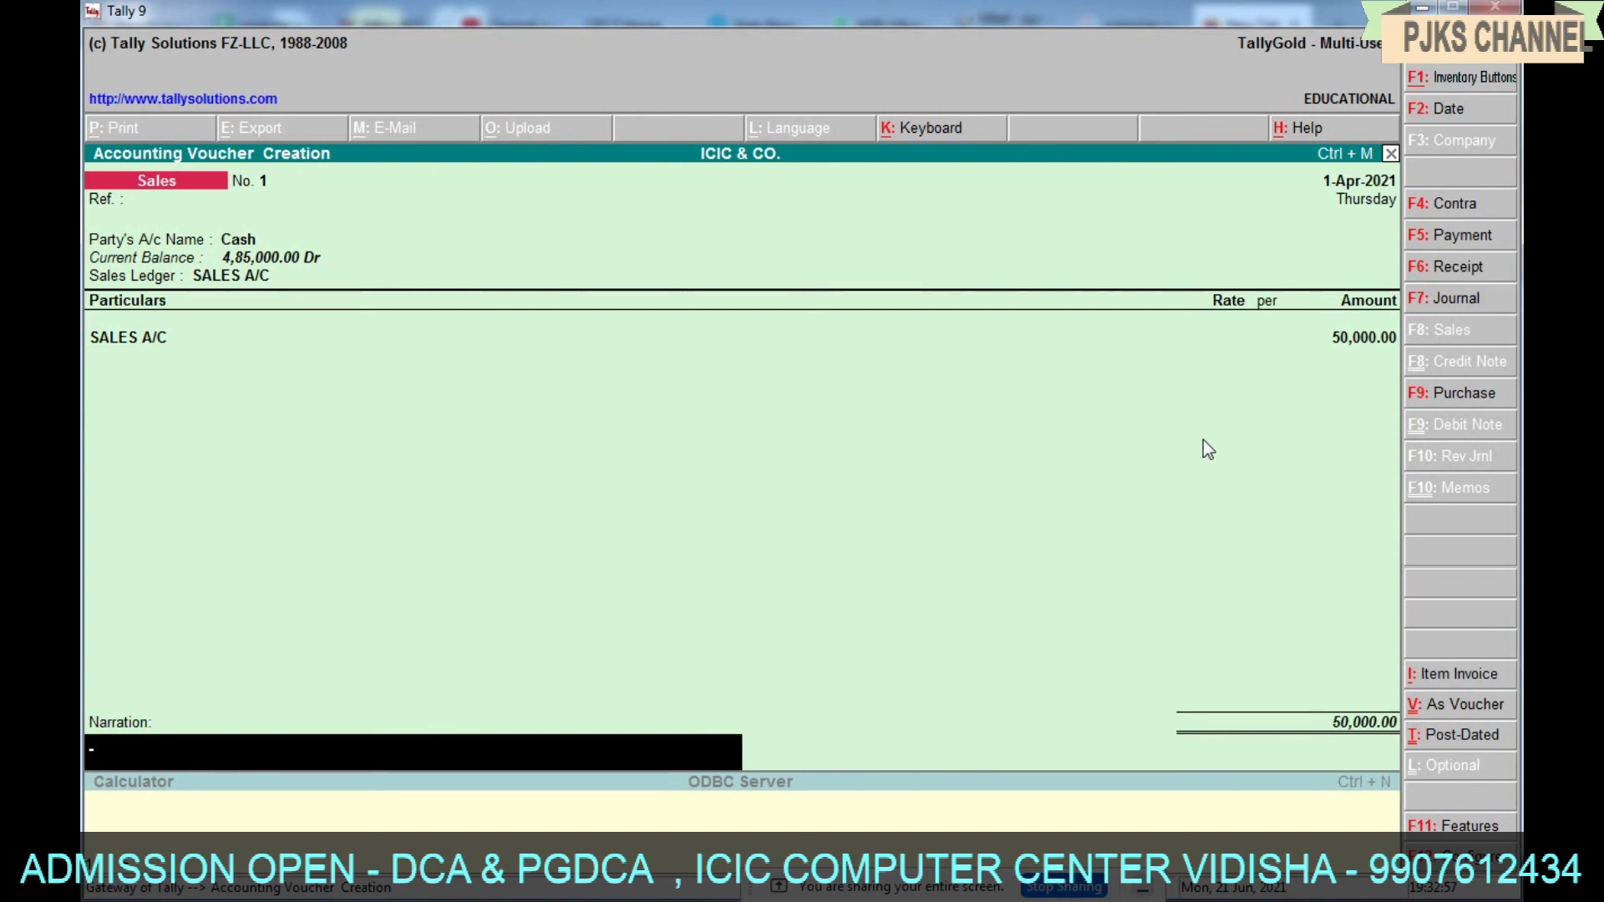
{"action": "key", "text": "Return"}
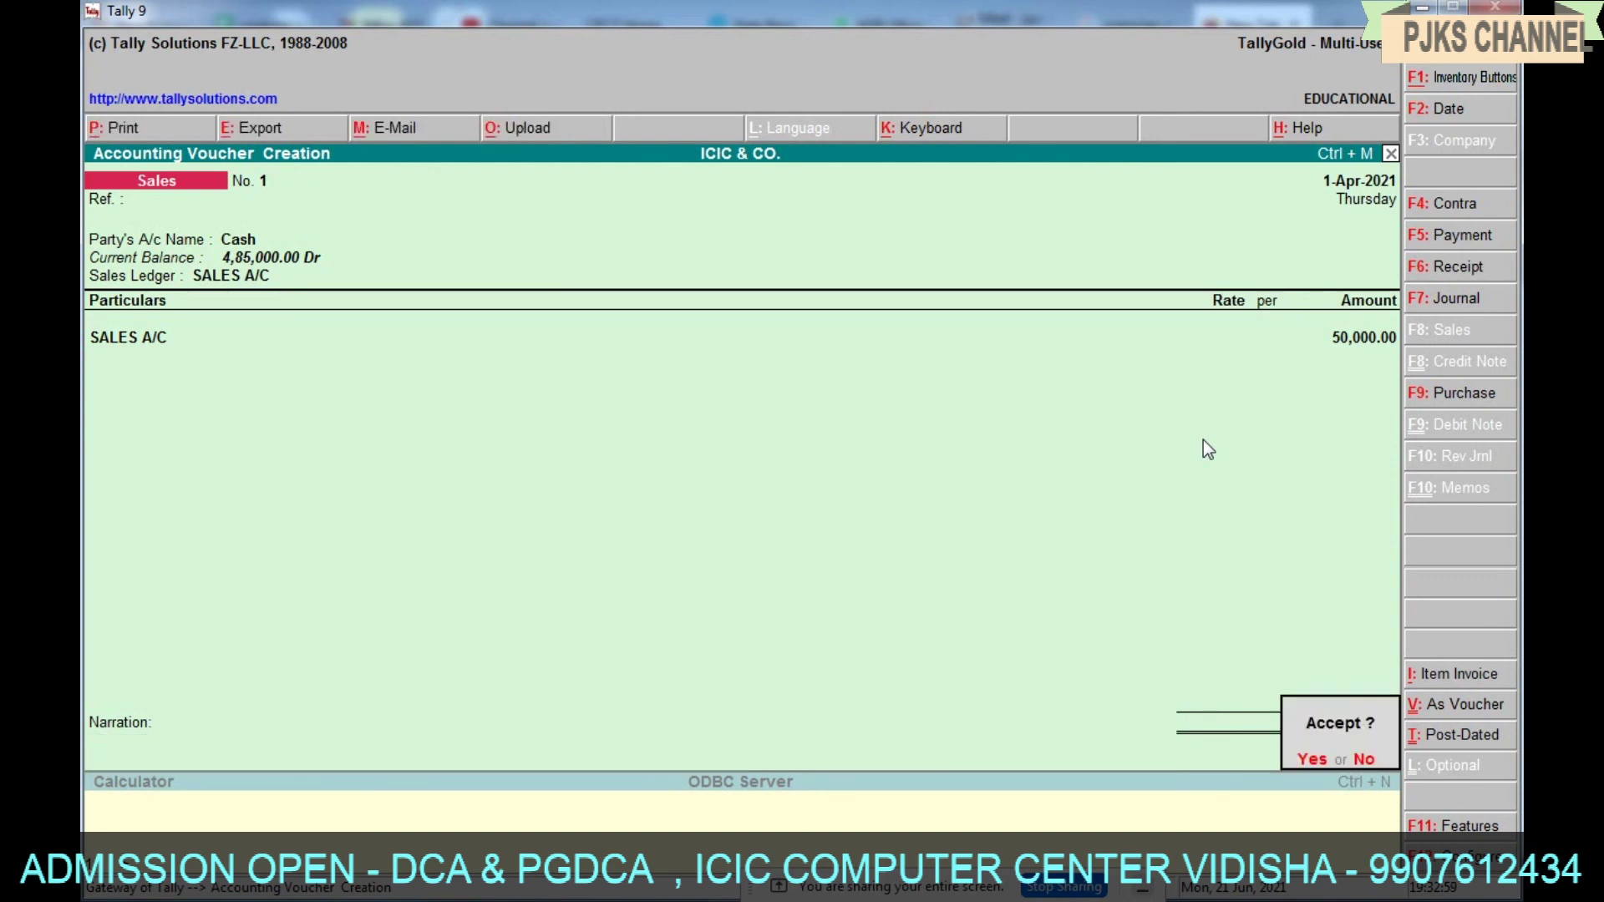
{"action": "key", "text": "Return"}
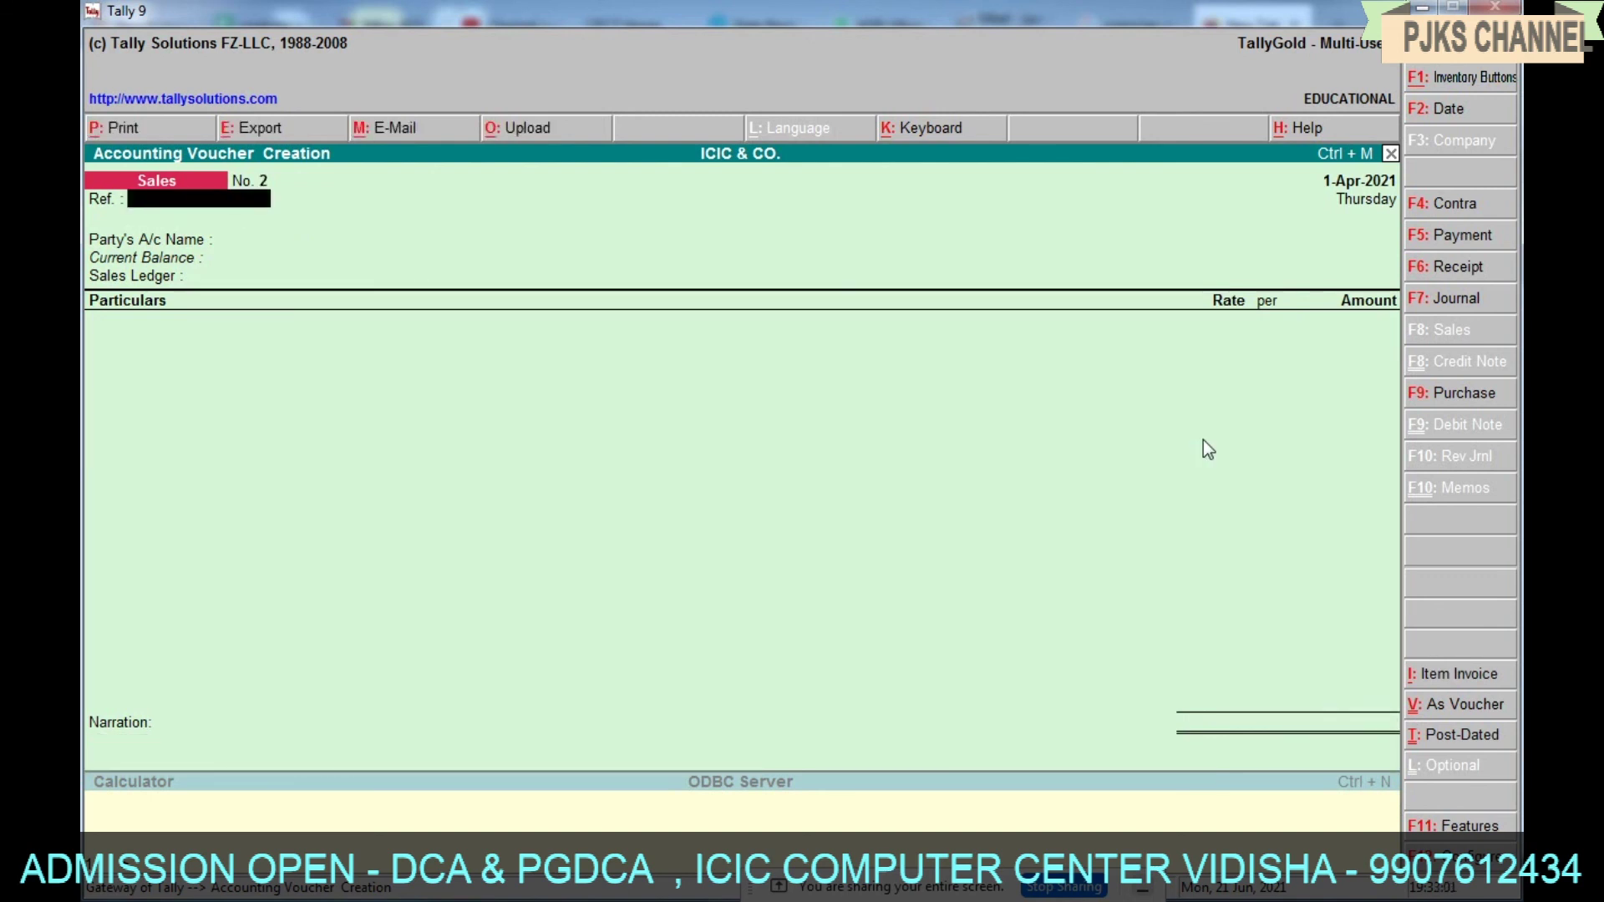